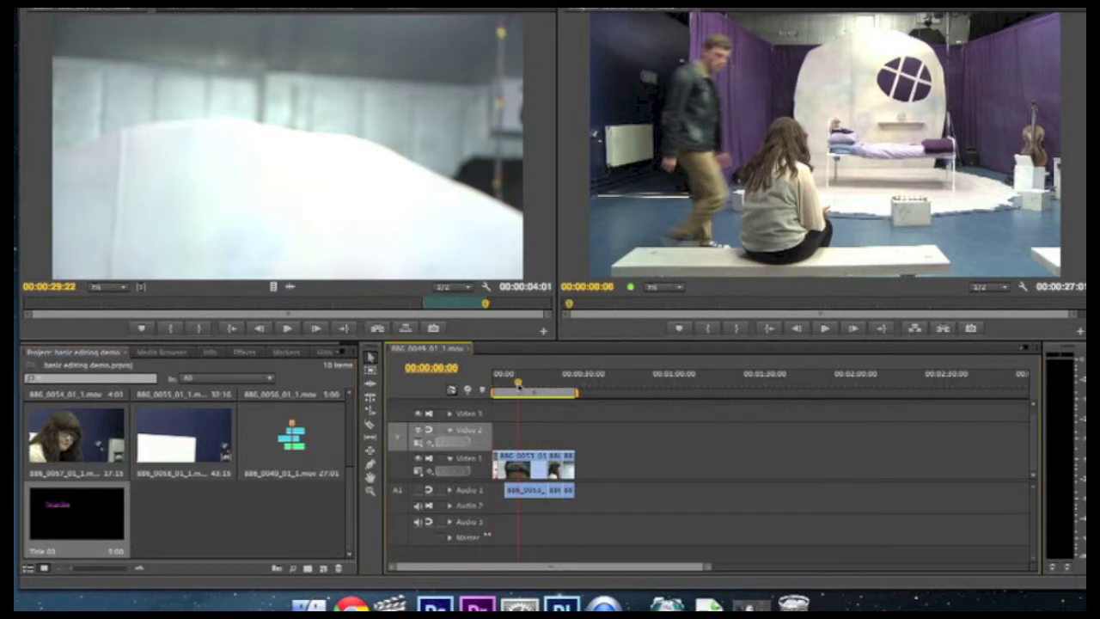
# Load the first timeline clip into the Source monitor and place the sequence playhead at 00:00:00:09
pyautogui.moveTo(518, 386)
pyautogui.mouseDown()
pyautogui.moveTo(496, 385)
pyautogui.moveTo(527, 387)
pyautogui.mouseUp()
pyautogui.click(551, 389)
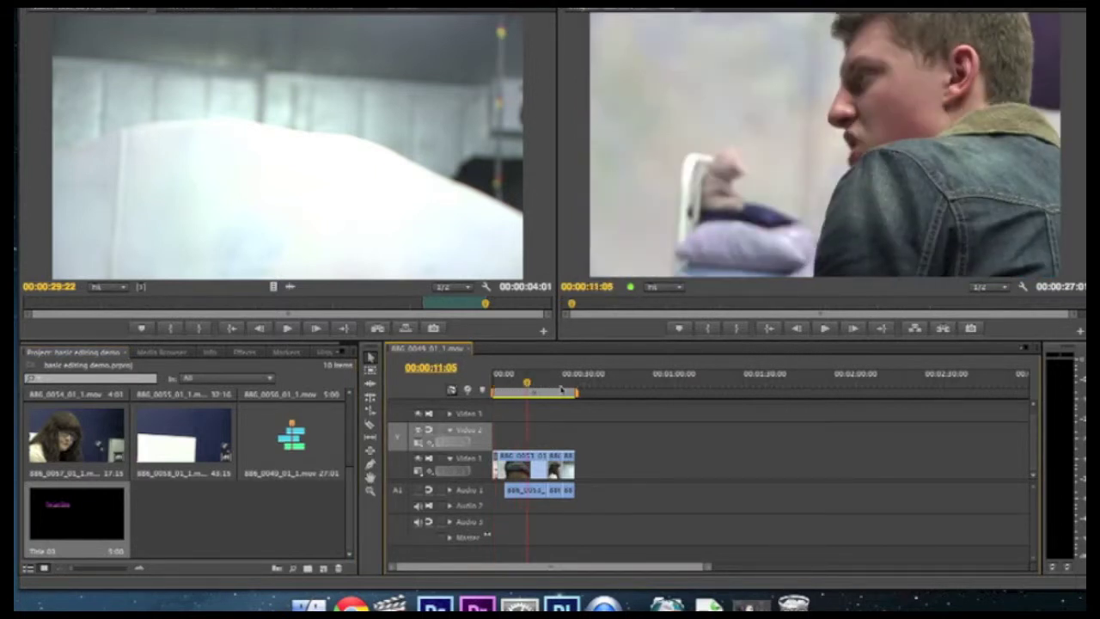
pyautogui.moveTo(505, 389); pyautogui.dragTo(496, 388)
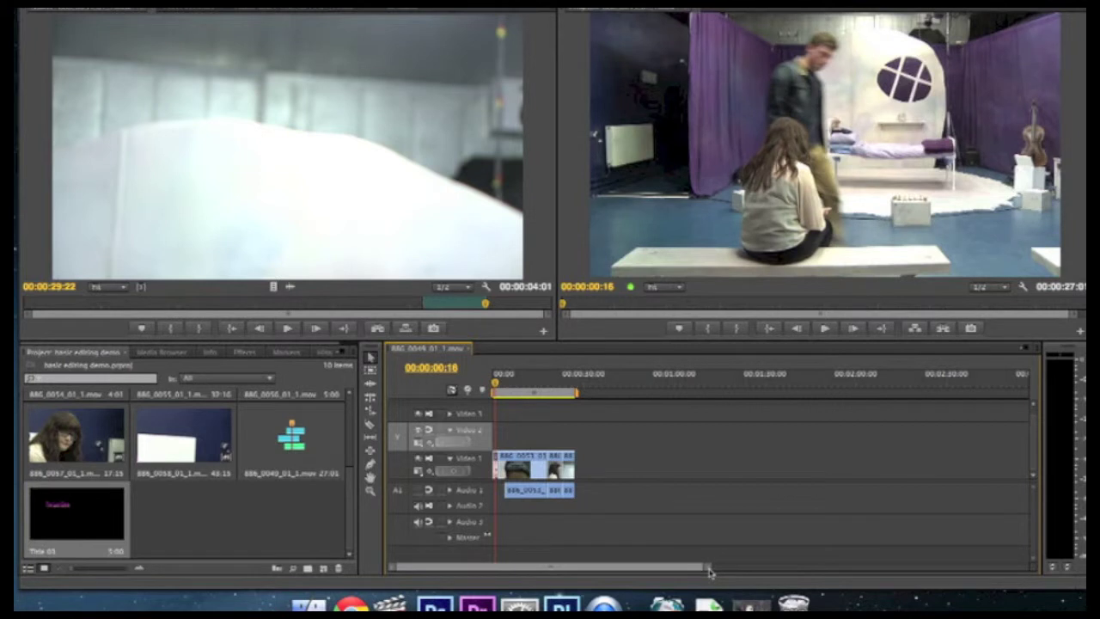
pyautogui.moveTo(709, 568); pyautogui.dragTo(658, 569)
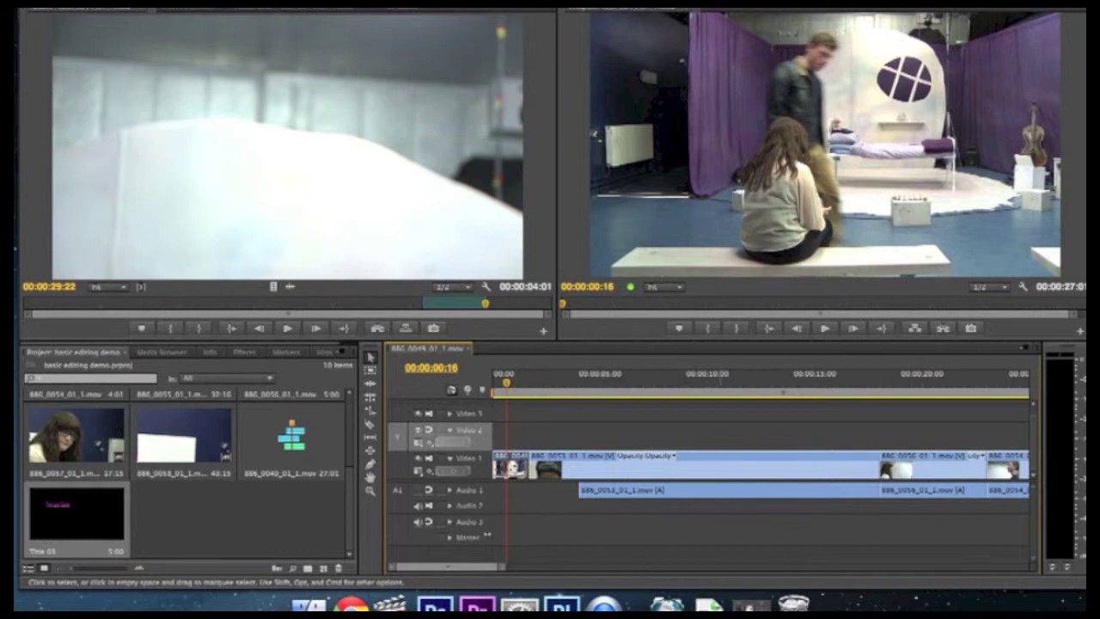
pyautogui.moveTo(507, 384)
pyautogui.mouseDown()
pyautogui.moveTo(527, 386)
pyautogui.moveTo(505, 385)
pyautogui.mouseUp()
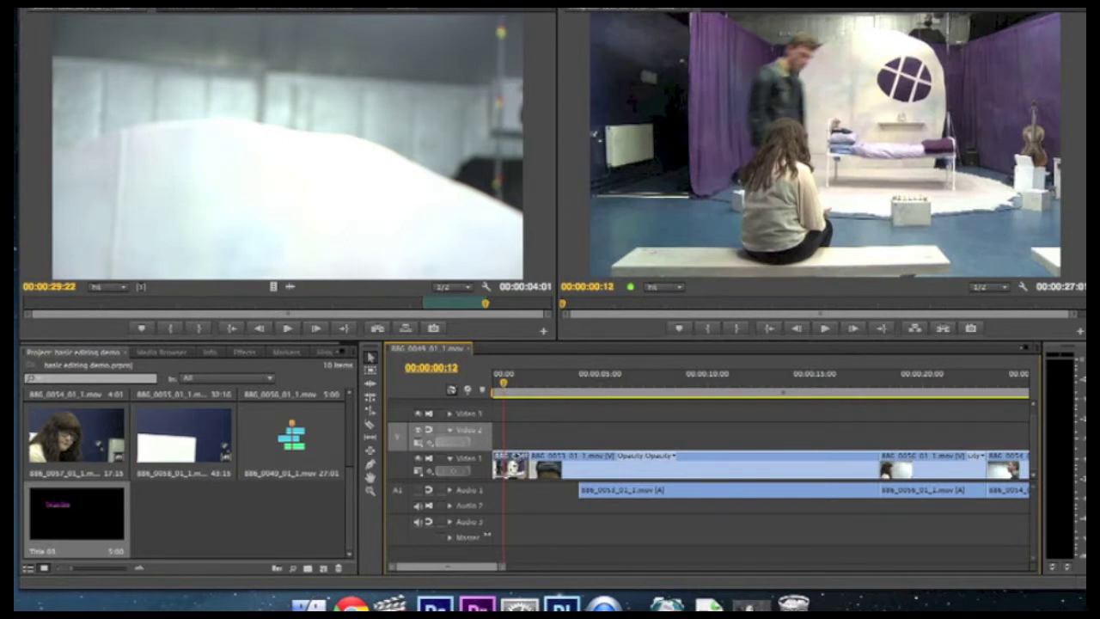
pyautogui.doubleClick(516, 462)
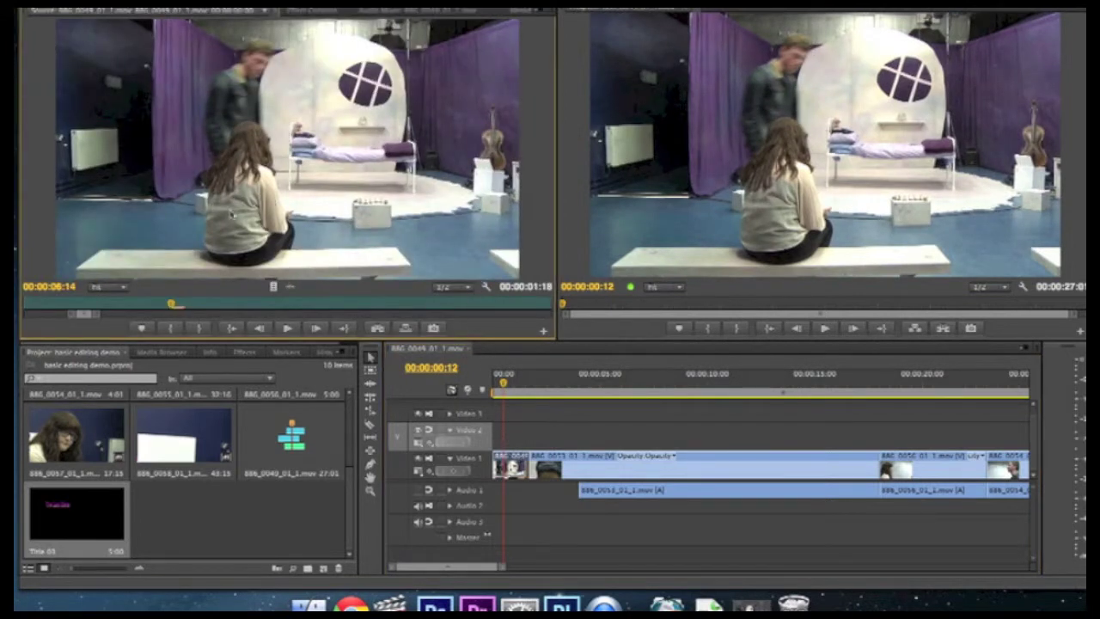
pyautogui.moveTo(502, 383); pyautogui.dragTo(500, 386)
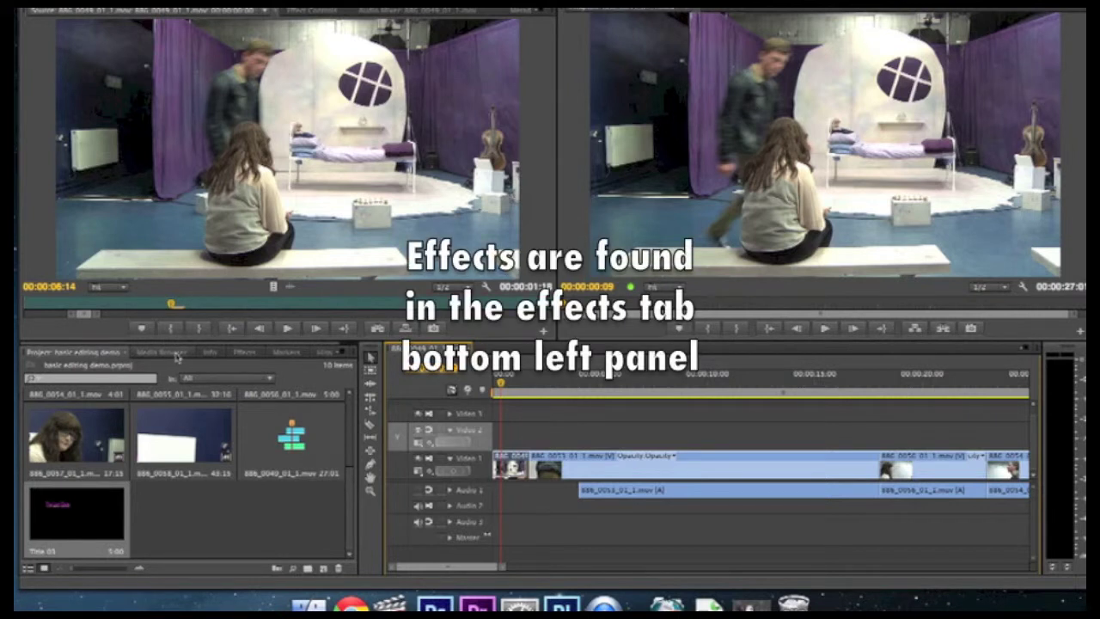
# Examine the available effect categories: Presets, Audio Effects, Audio Transitions and the groups inside Video Effects
pyautogui.click(246, 353)
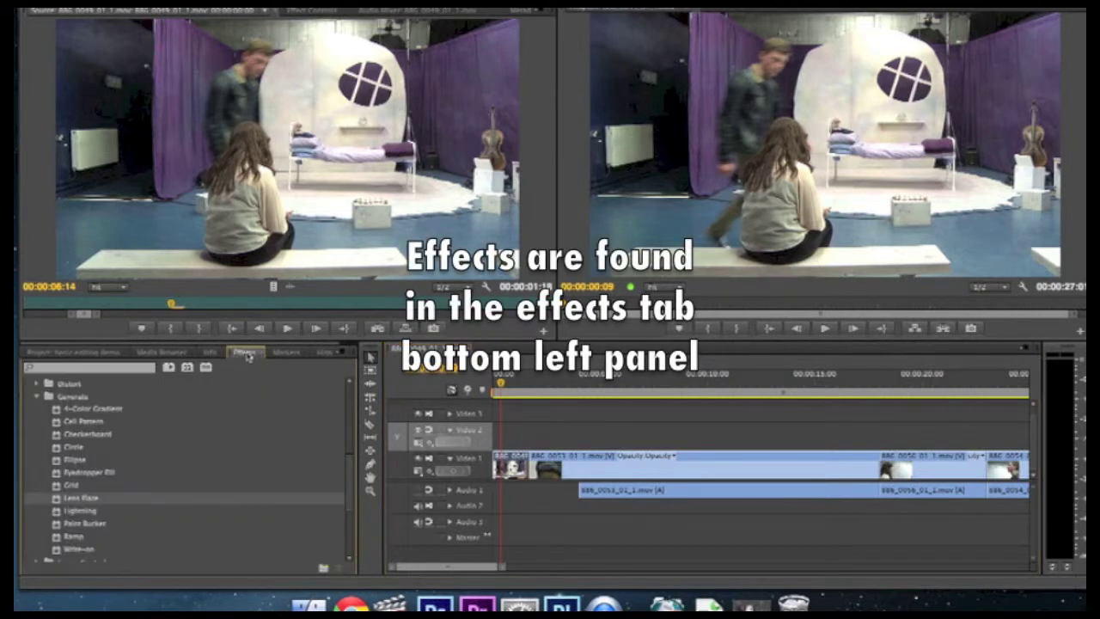
pyautogui.click(37, 396)
pyautogui.scroll(4, 114, 404)
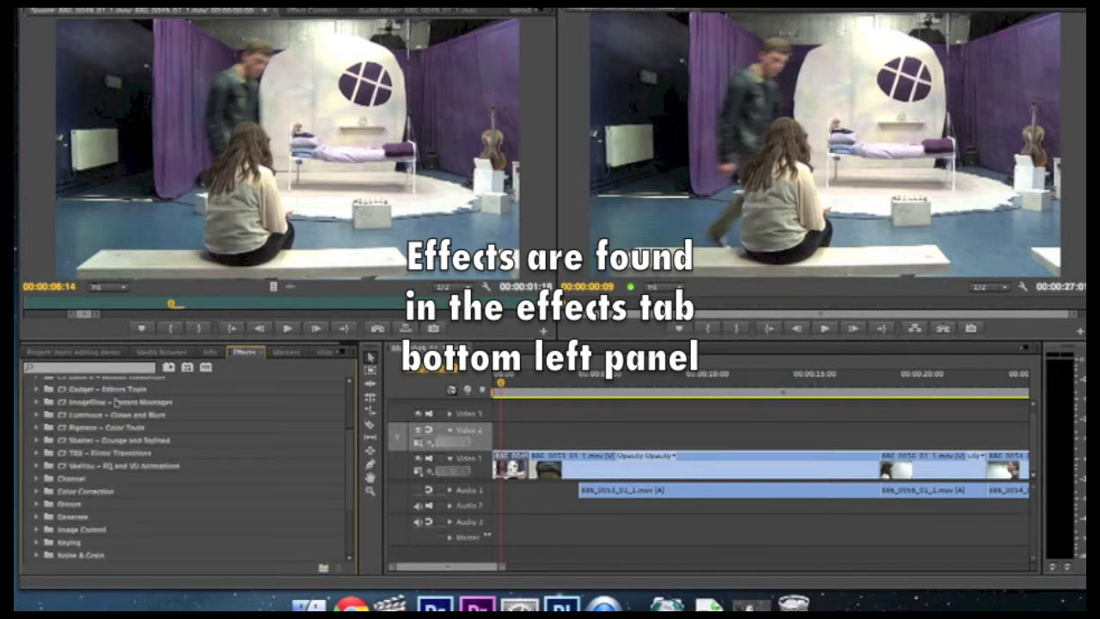
pyautogui.scroll(4, 114, 402)
pyautogui.click(30, 422)
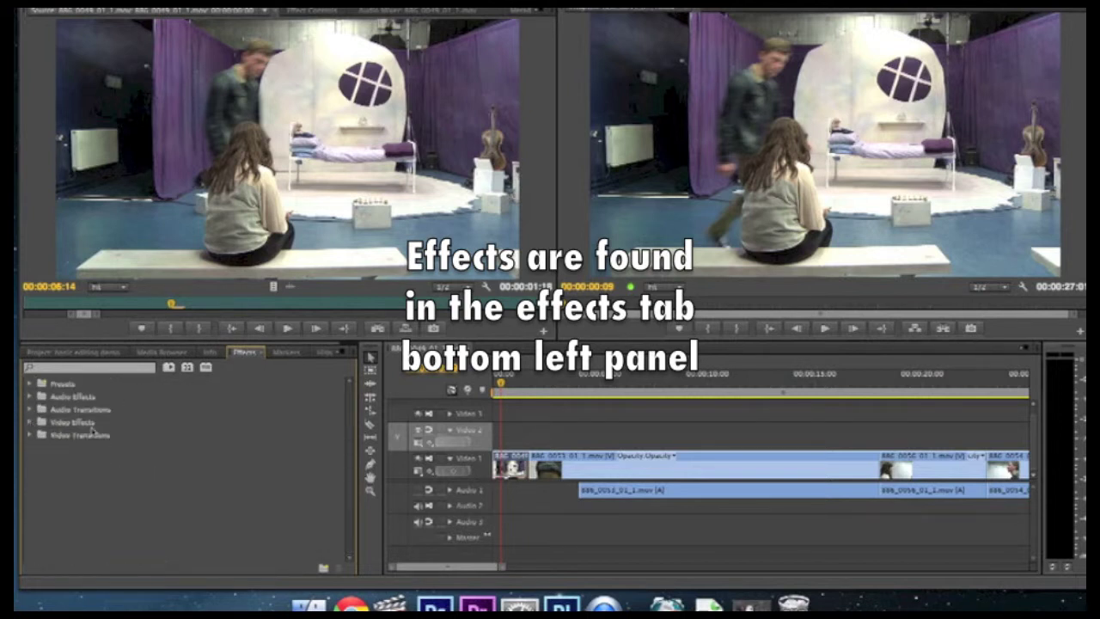
pyautogui.click(30, 384)
pyautogui.click(30, 384)
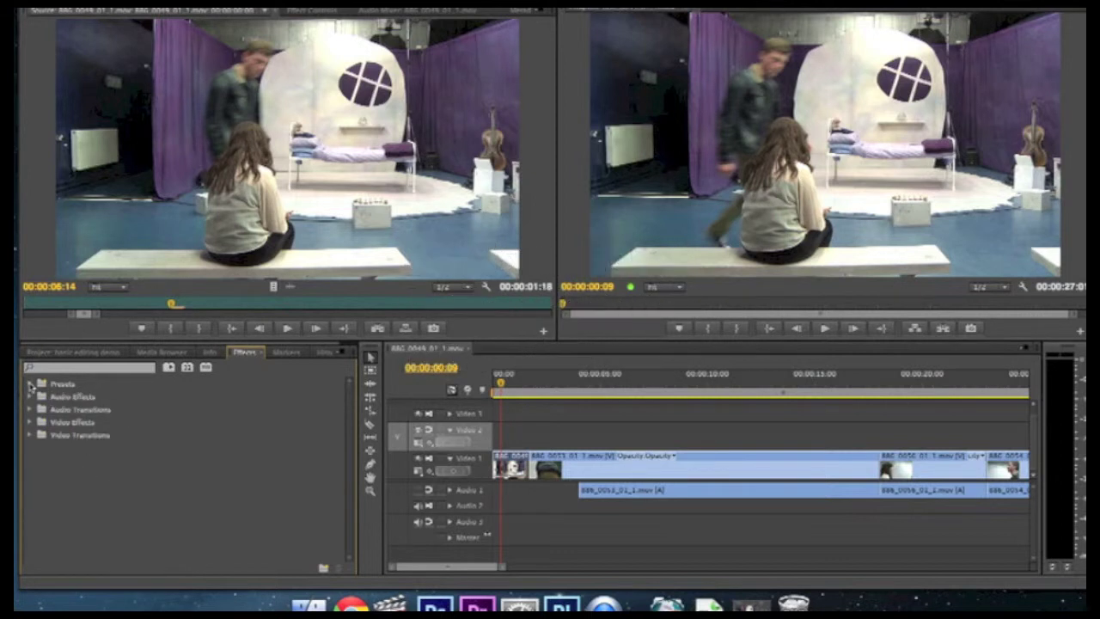
pyautogui.click(30, 396)
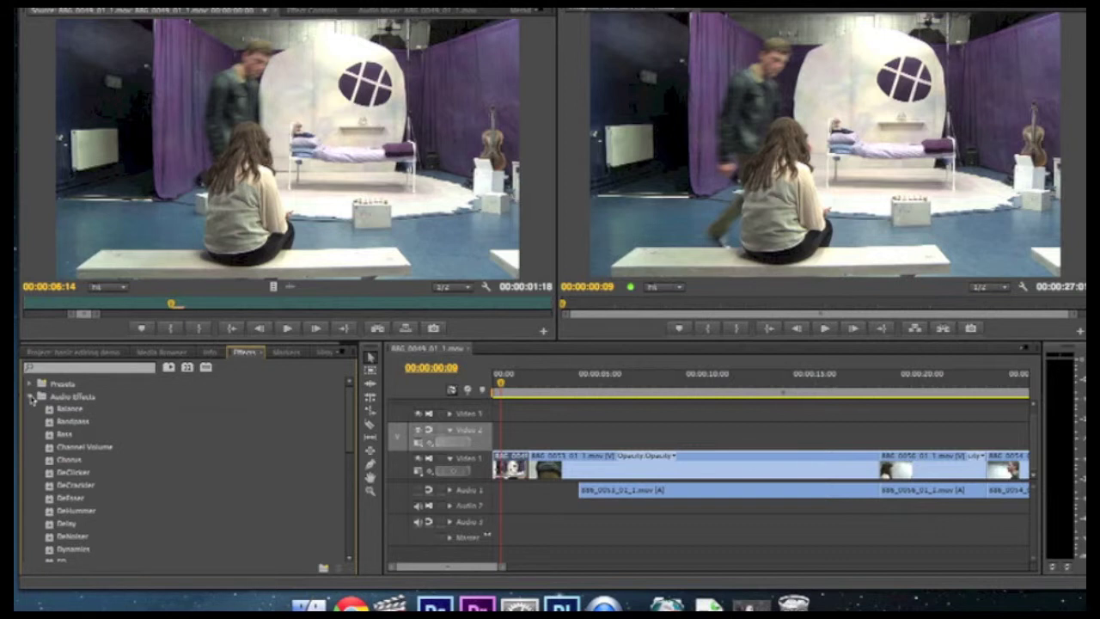
pyautogui.click(30, 397)
pyautogui.click(30, 410)
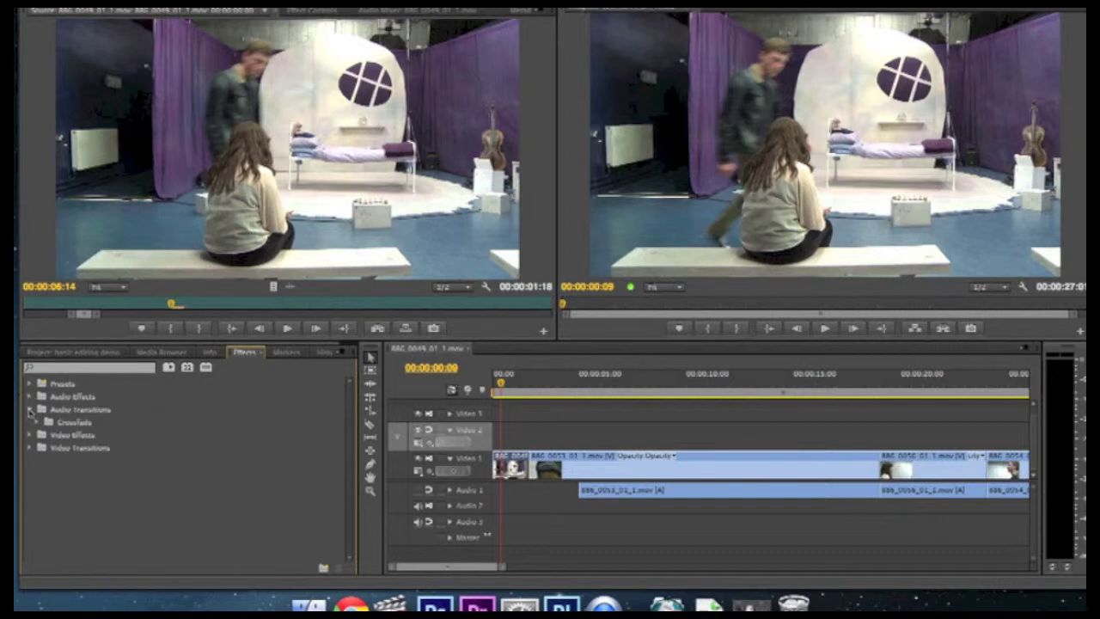
pyautogui.click(30, 409)
pyautogui.click(30, 423)
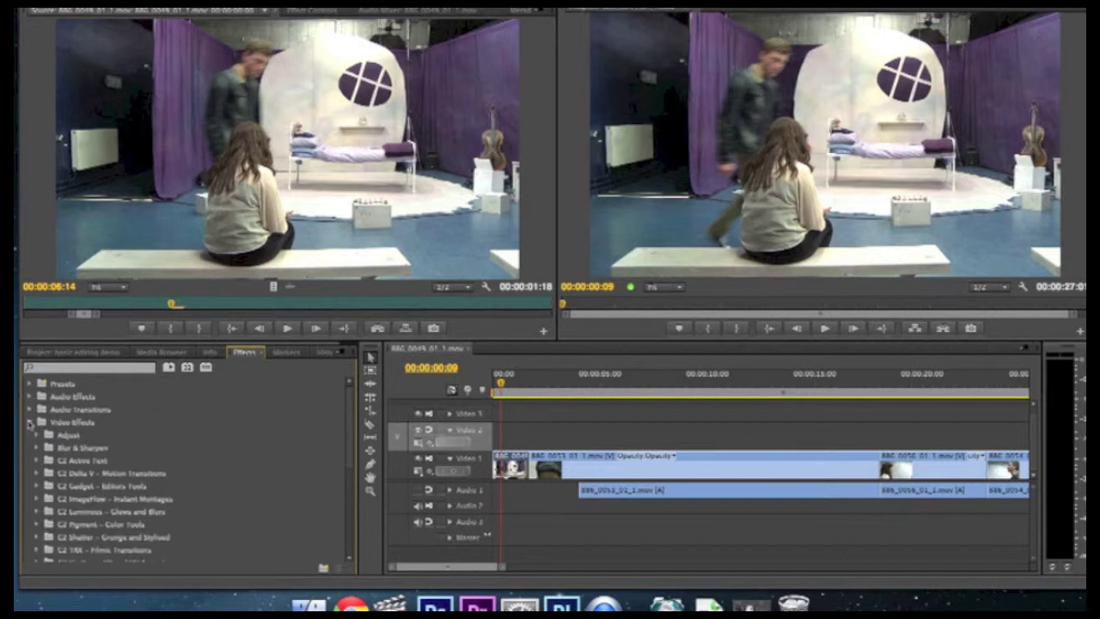
pyautogui.scroll(-5, 172, 496)
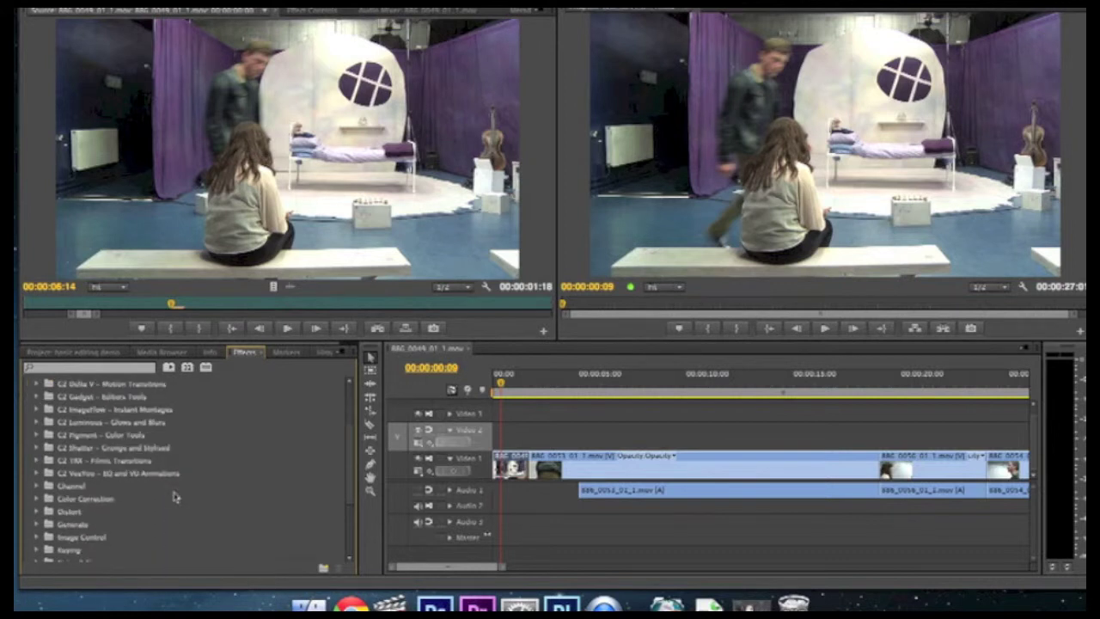
pyautogui.scroll(-5, 175, 490)
pyautogui.scroll(5, 176, 490)
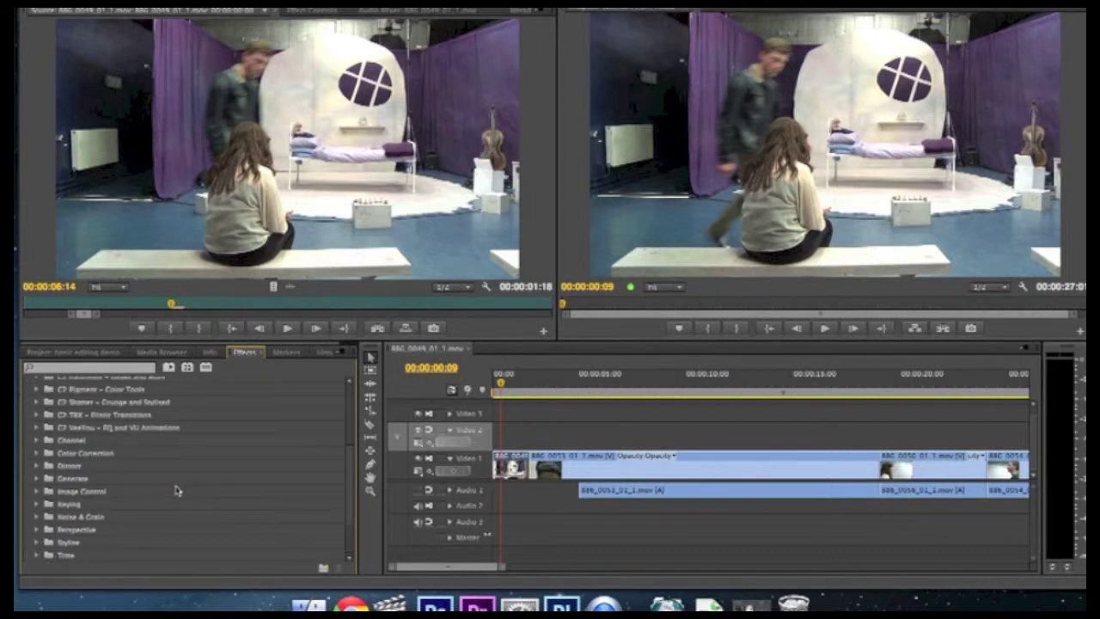
pyautogui.scroll(5, 177, 486)
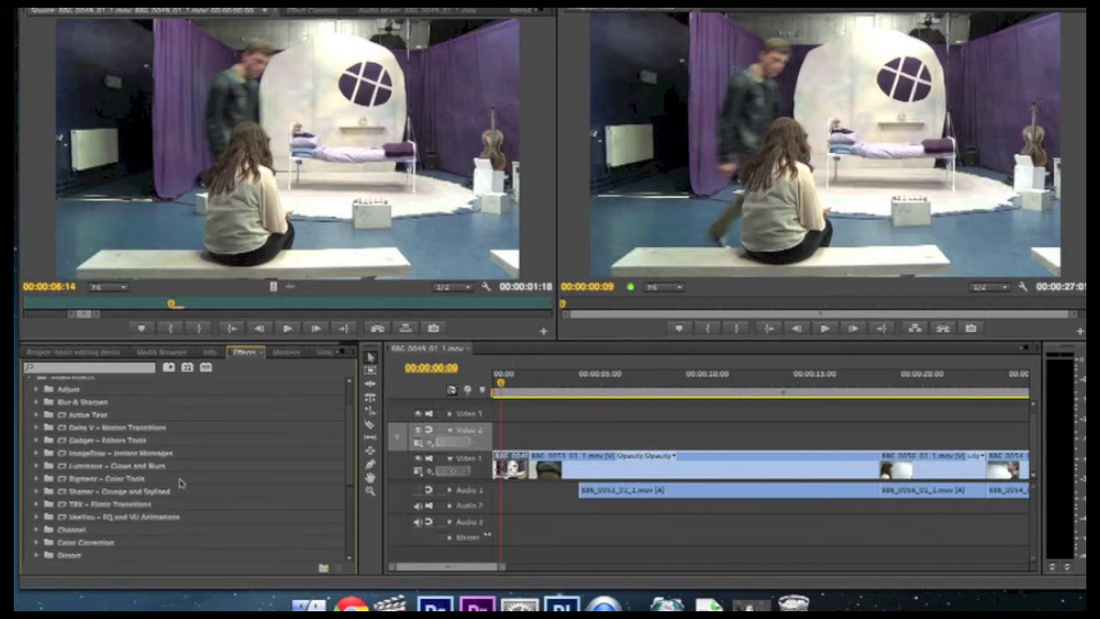
pyautogui.scroll(-3, 180, 483)
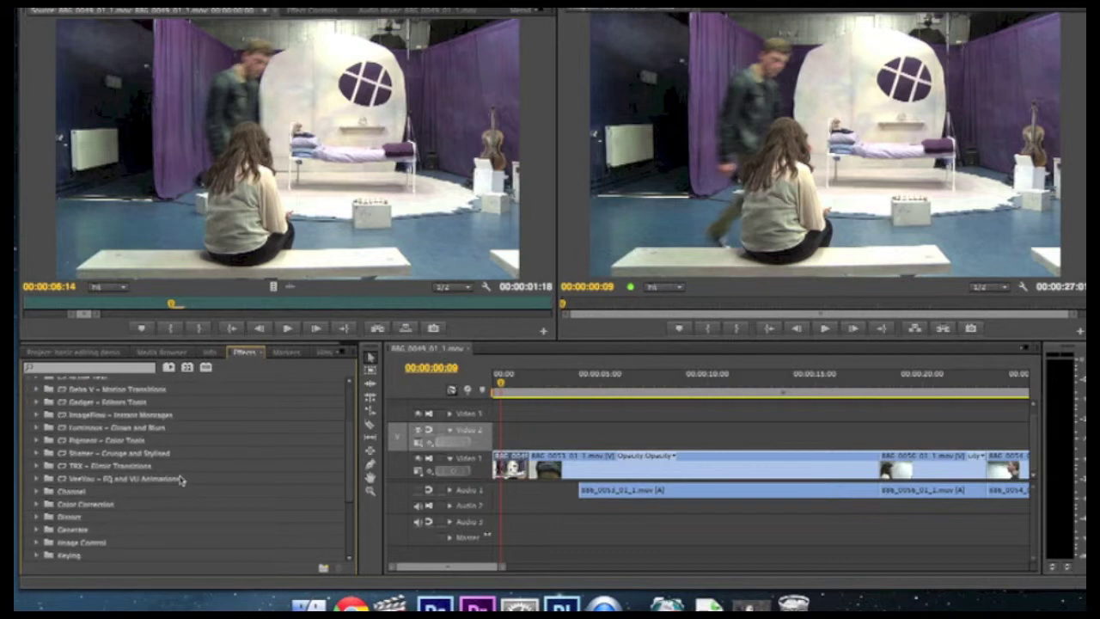
pyautogui.scroll(-3, 180, 479)
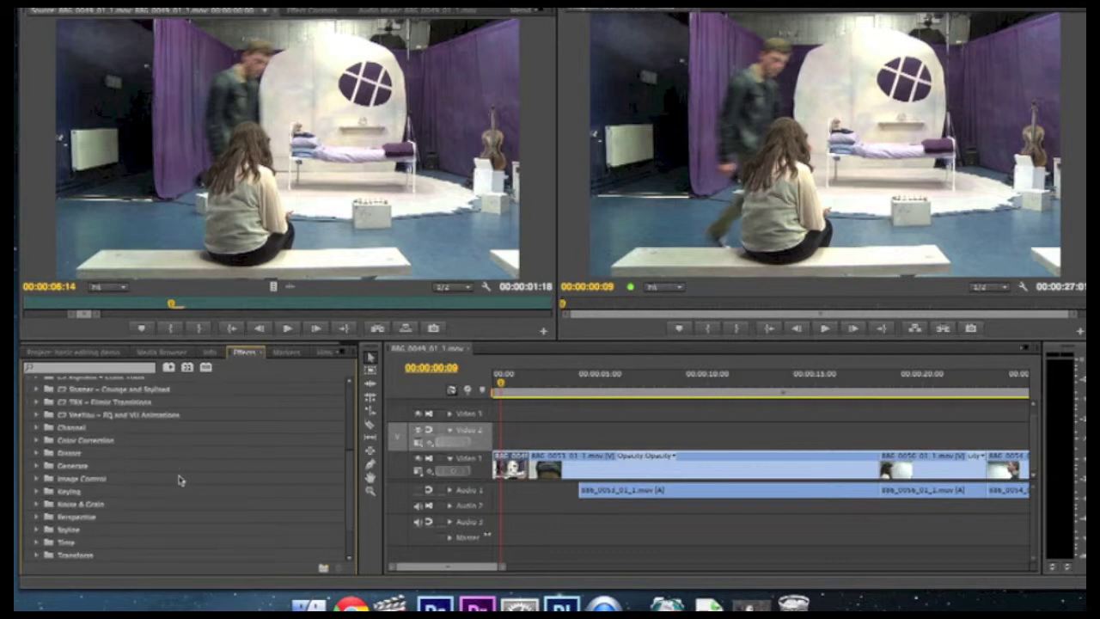
# Apply the Lens Flare effect from the Generate group to the first clip on Video 1
pyautogui.click(38, 465)
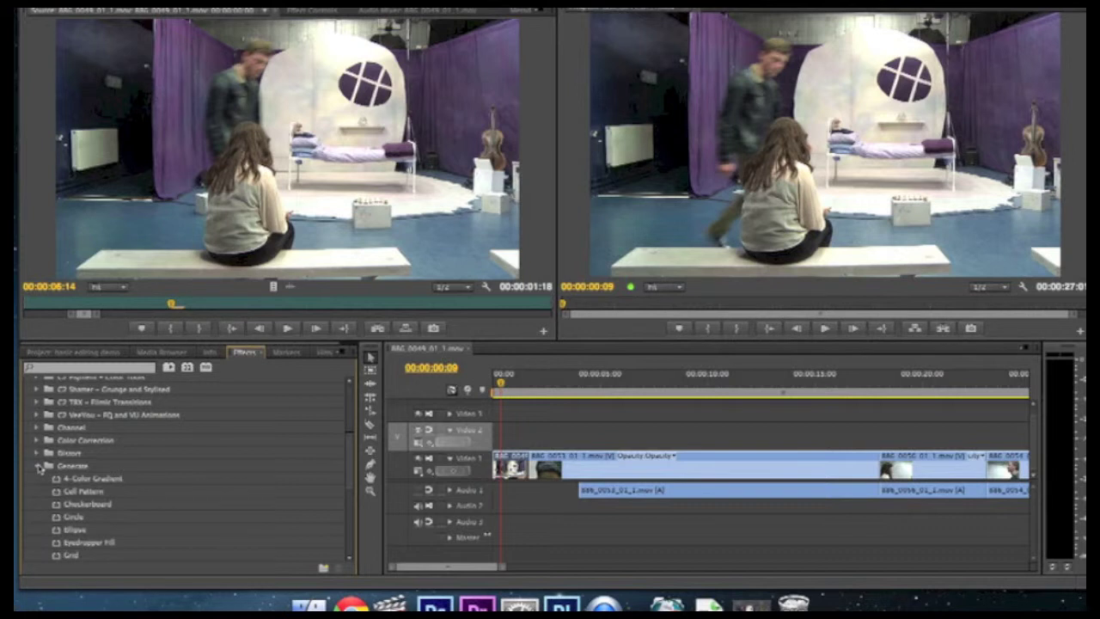
pyautogui.scroll(-1, 55, 480)
pyautogui.scroll(-5, 55, 479)
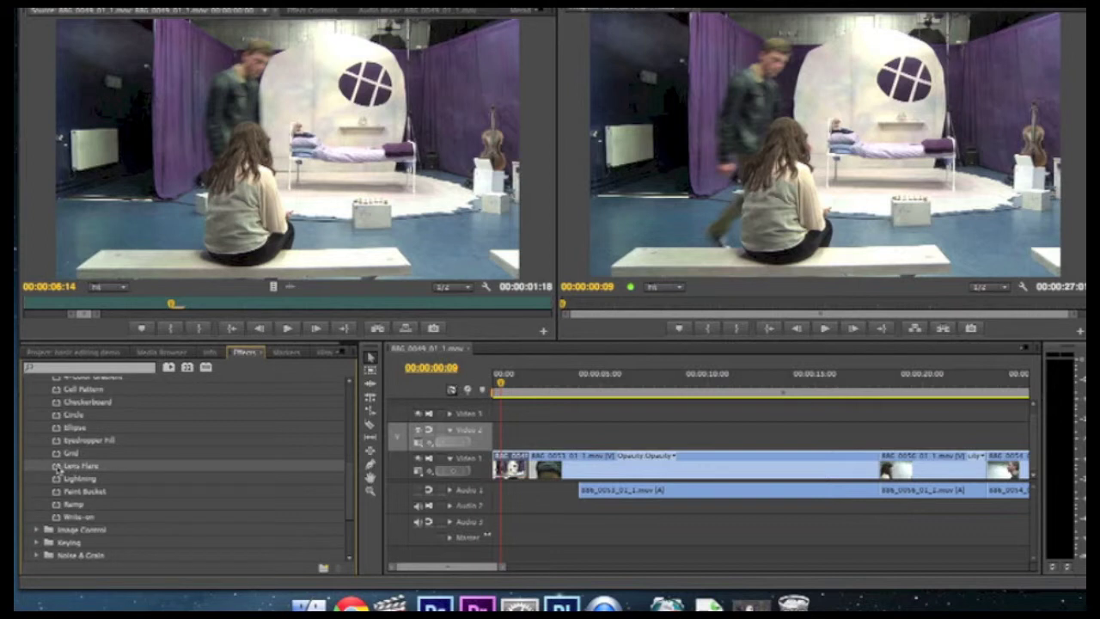
pyautogui.moveTo(58, 466); pyautogui.dragTo(517, 473)
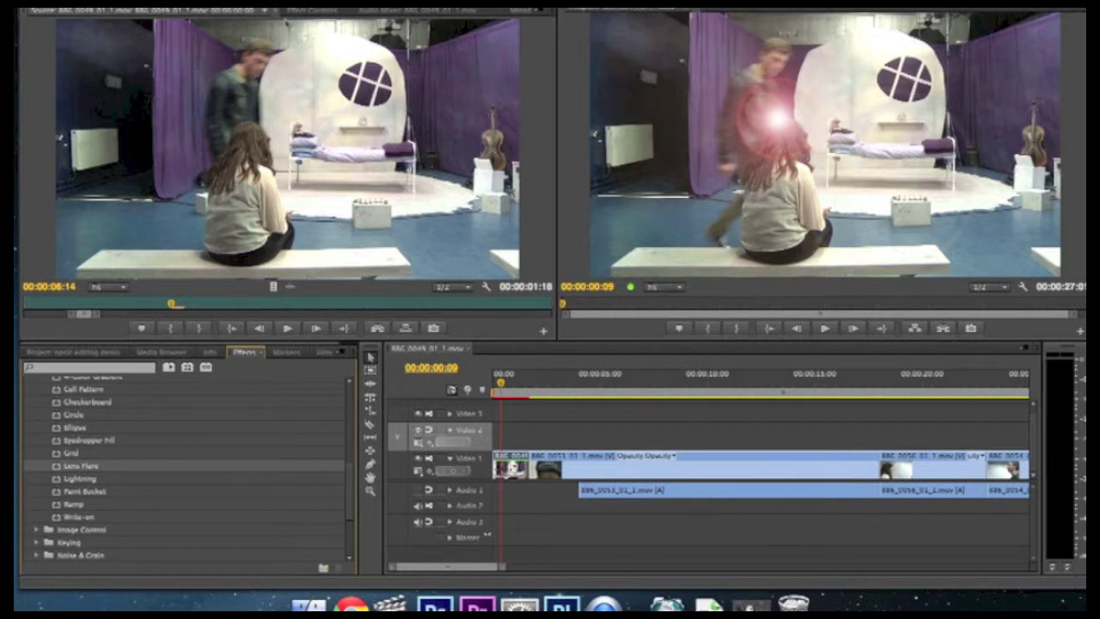
# Move the lens flare's centre onto the dark wall above the radiator and reduce its Flare Brightness
pyautogui.click(323, 11)
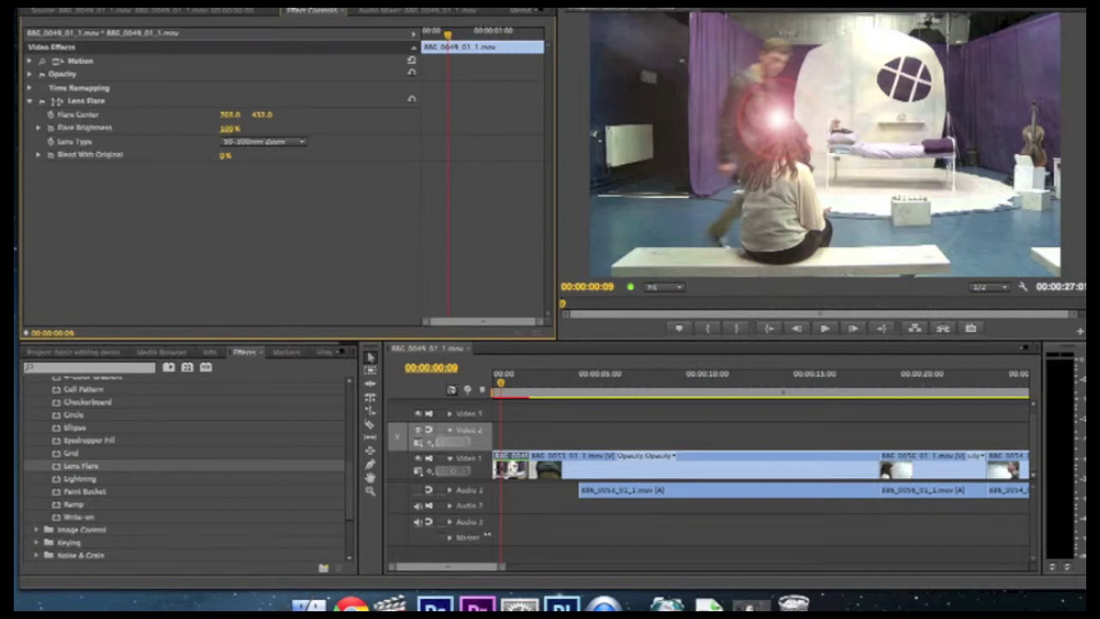
pyautogui.moveTo(230, 114); pyautogui.dragTo(0, 114)
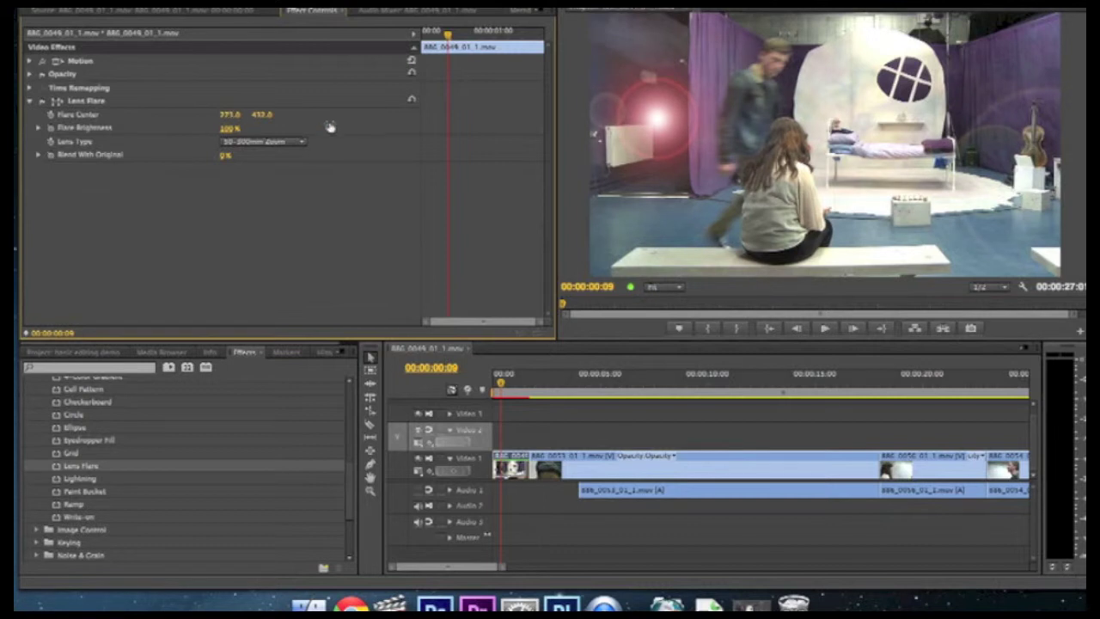
pyautogui.moveTo(262, 114); pyautogui.dragTo(236, 114)
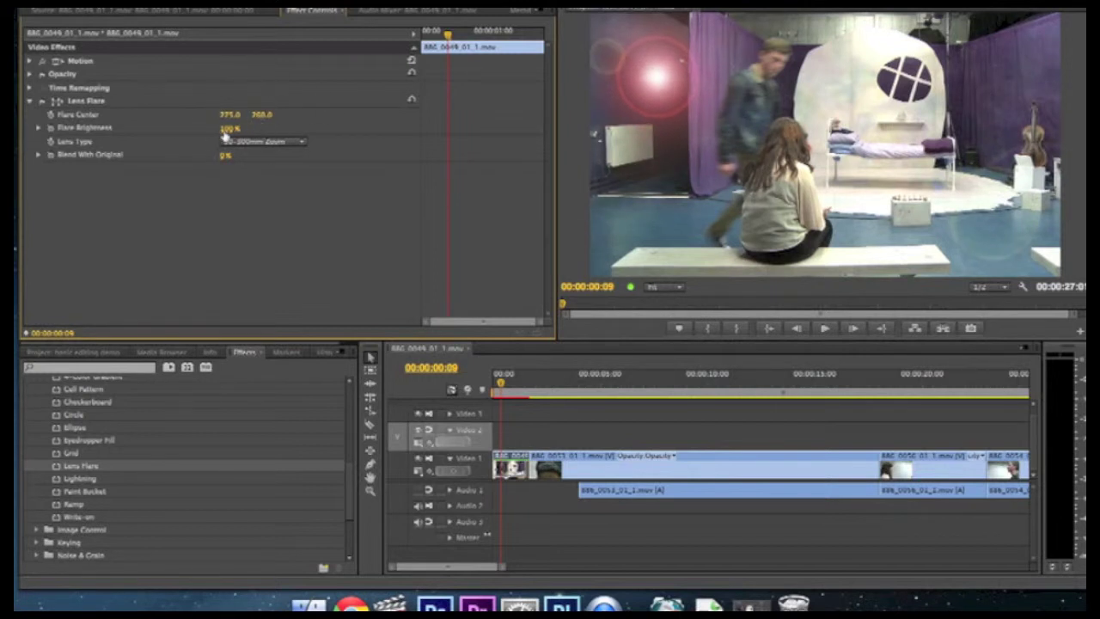
pyautogui.moveTo(227, 127)
pyautogui.mouseDown()
pyautogui.moveTo(243, 127)
pyautogui.moveTo(225, 127)
pyautogui.mouseUp()
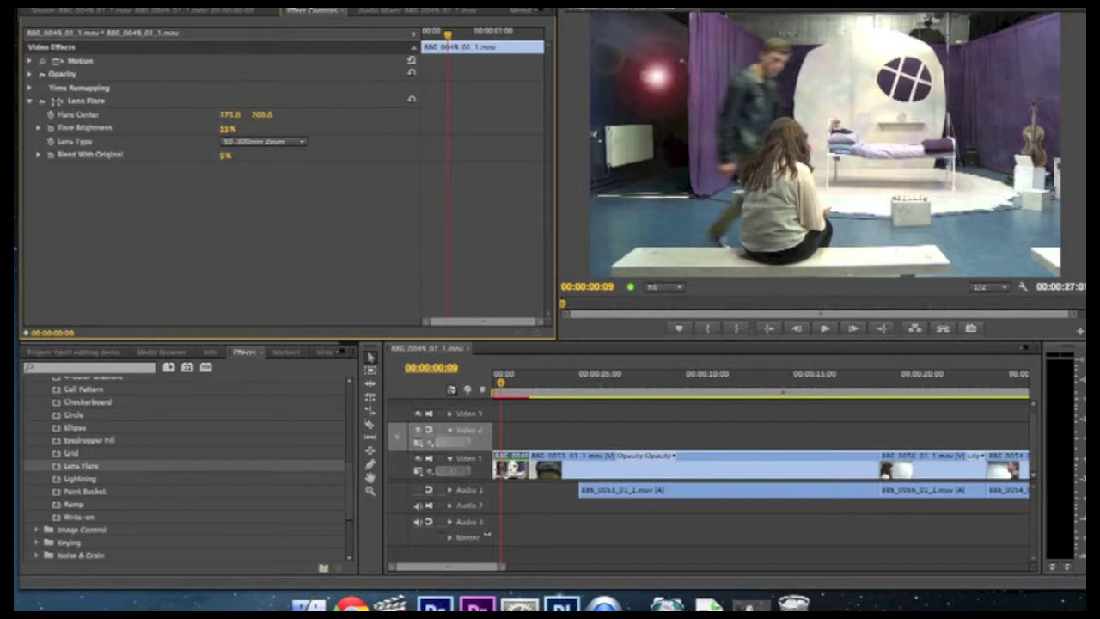
# Set the lens flare's Lens Type to 105mm Prime and its Blend With Original to about 4%
pyautogui.click(303, 144)
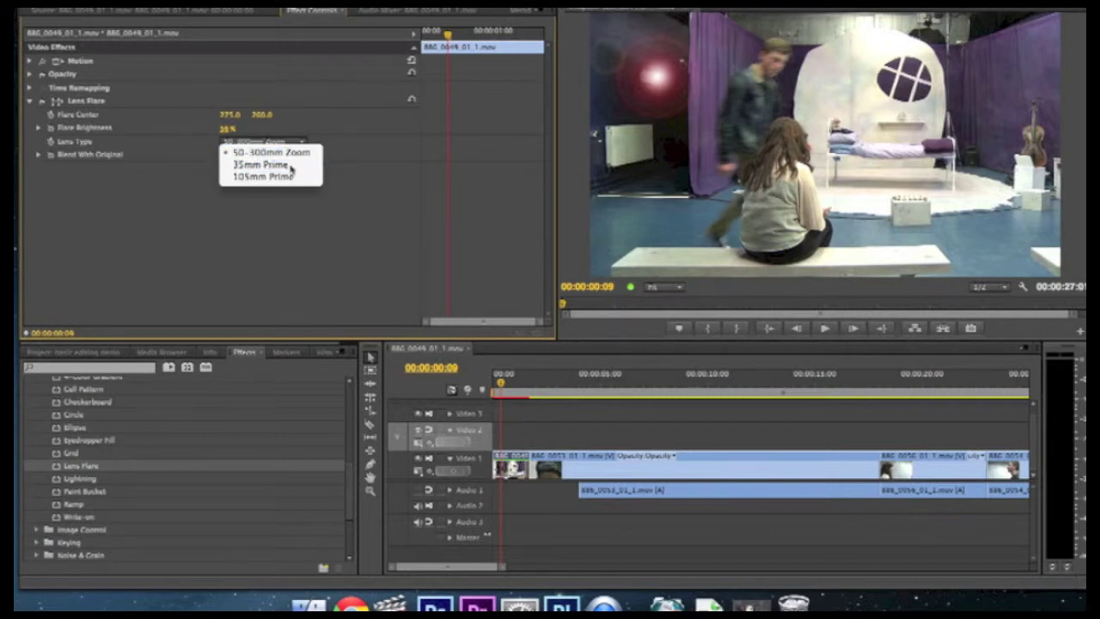
pyautogui.click(280, 163)
pyautogui.click(303, 144)
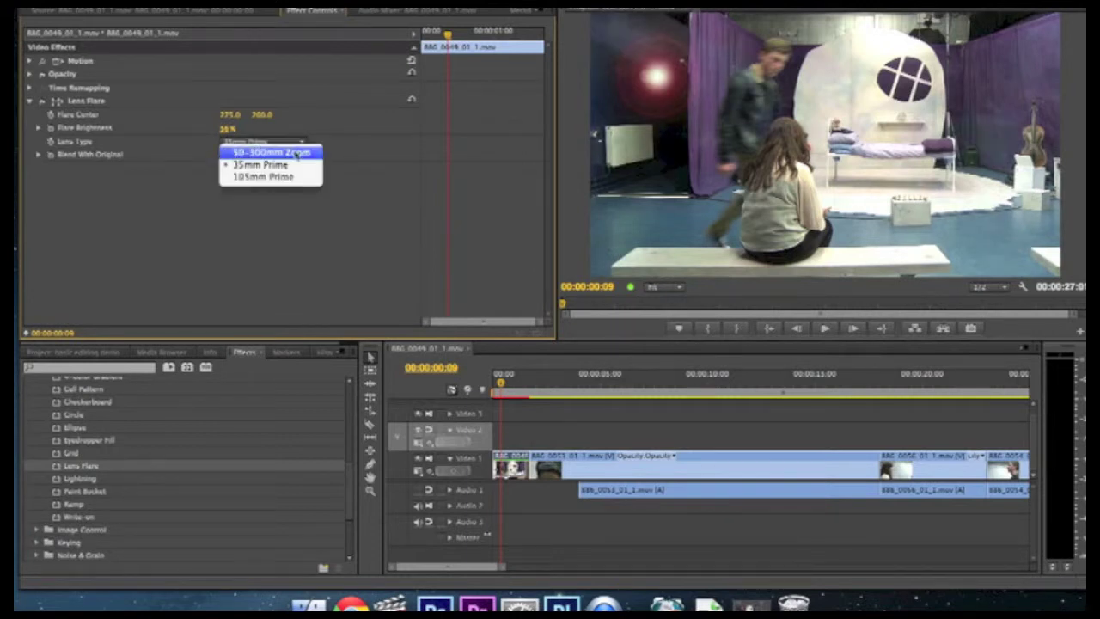
pyautogui.click(290, 178)
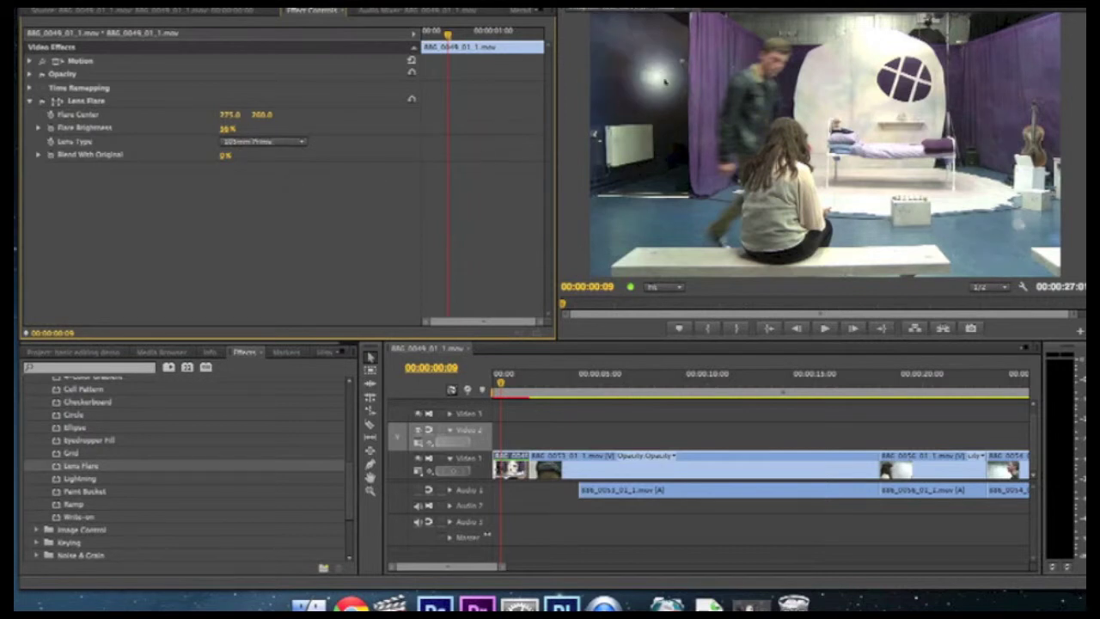
pyautogui.moveTo(228, 157); pyautogui.dragTo(301, 156)
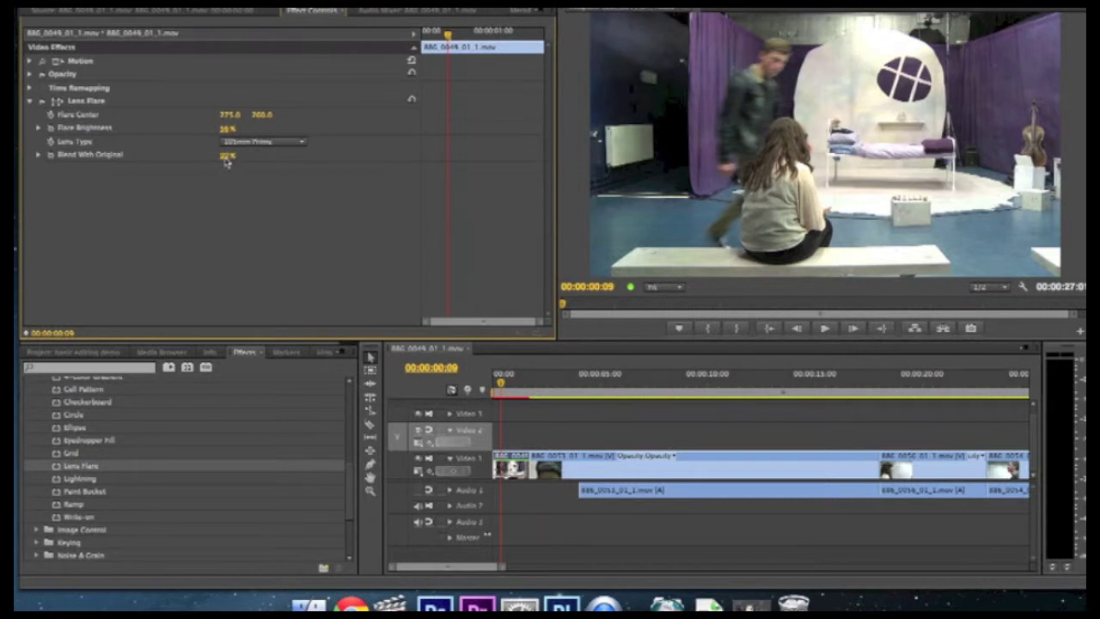
pyautogui.moveTo(227, 156)
pyautogui.mouseDown()
pyautogui.moveTo(180, 156)
pyautogui.moveTo(232, 156)
pyautogui.mouseUp()
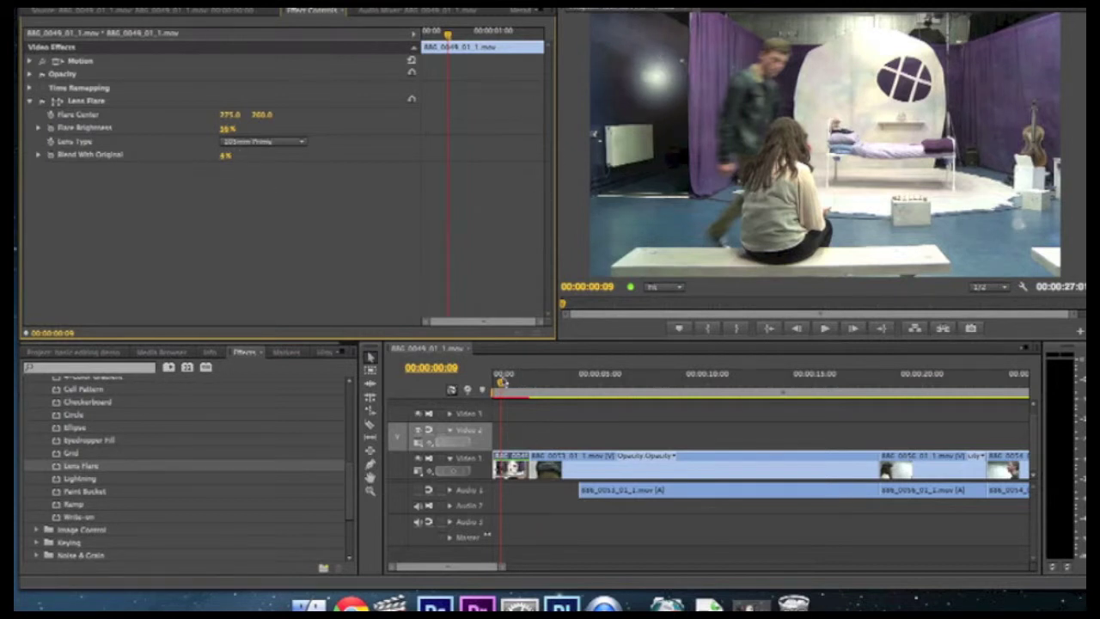
# Start animating Flare Brightness with a keyframe at the beginning of the first clip, 00:00:00:00
pyautogui.click(499, 386)
pyautogui.moveTo(499, 386); pyautogui.dragTo(481, 388)
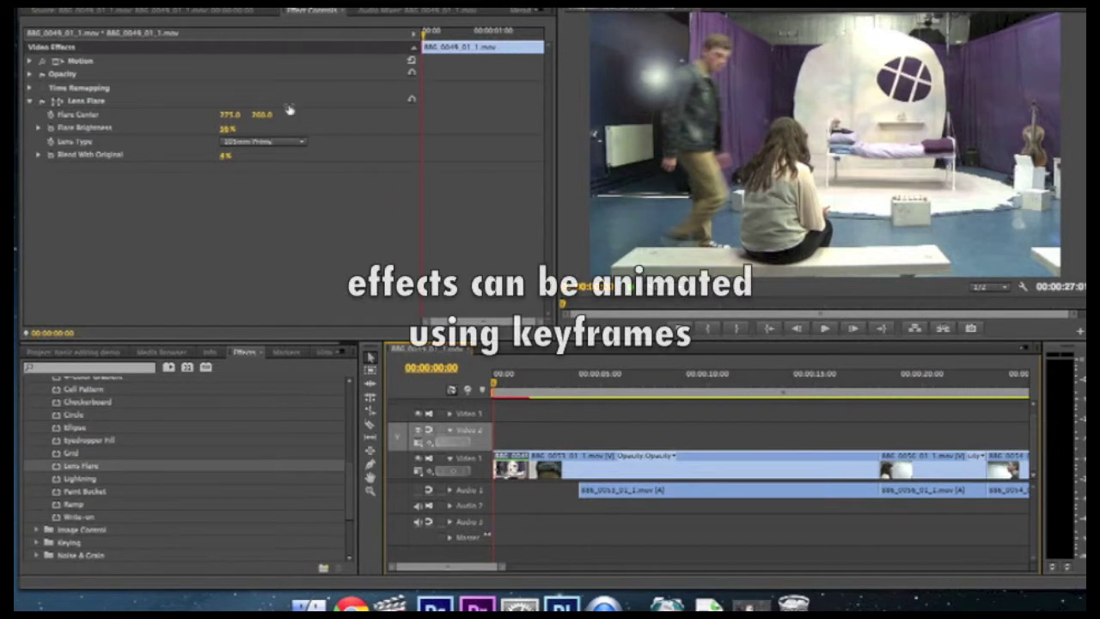
pyautogui.click(51, 127)
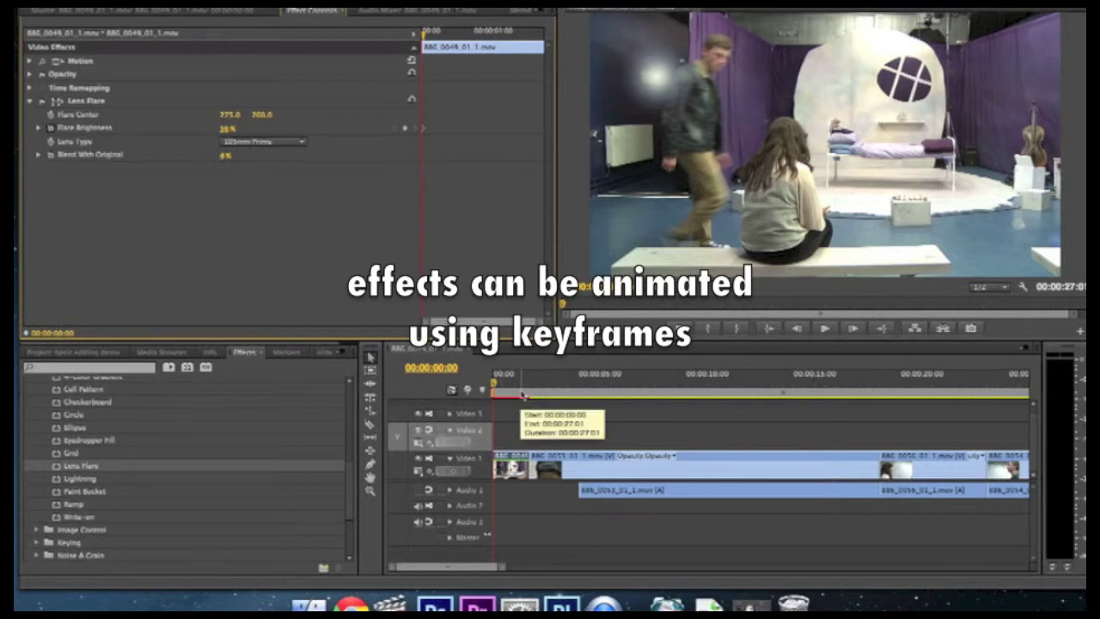
# Move the playhead to the end of the first clip on Video 1, at 00:00:01:17
pyautogui.click(510, 382)
pyautogui.press('Left')
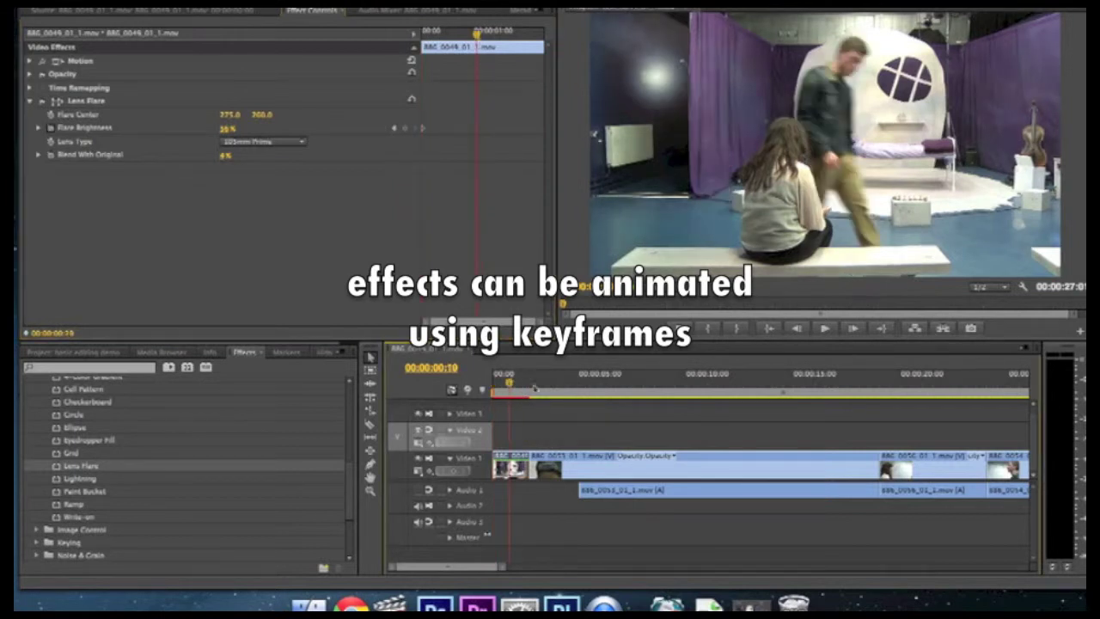
pyautogui.click(520, 435)
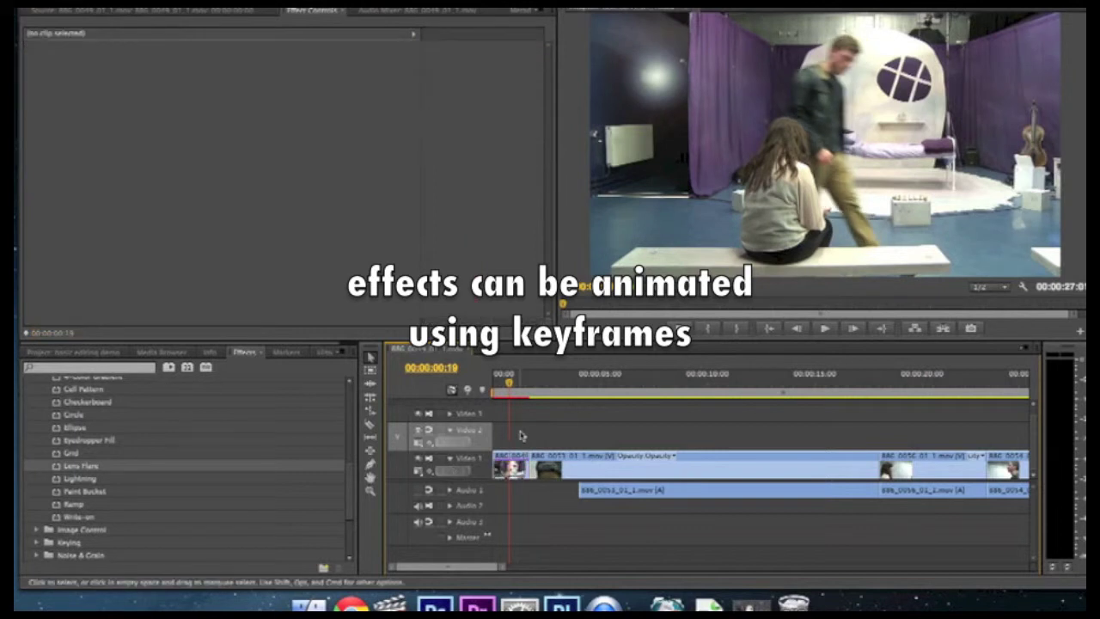
pyautogui.doubleClick(514, 466)
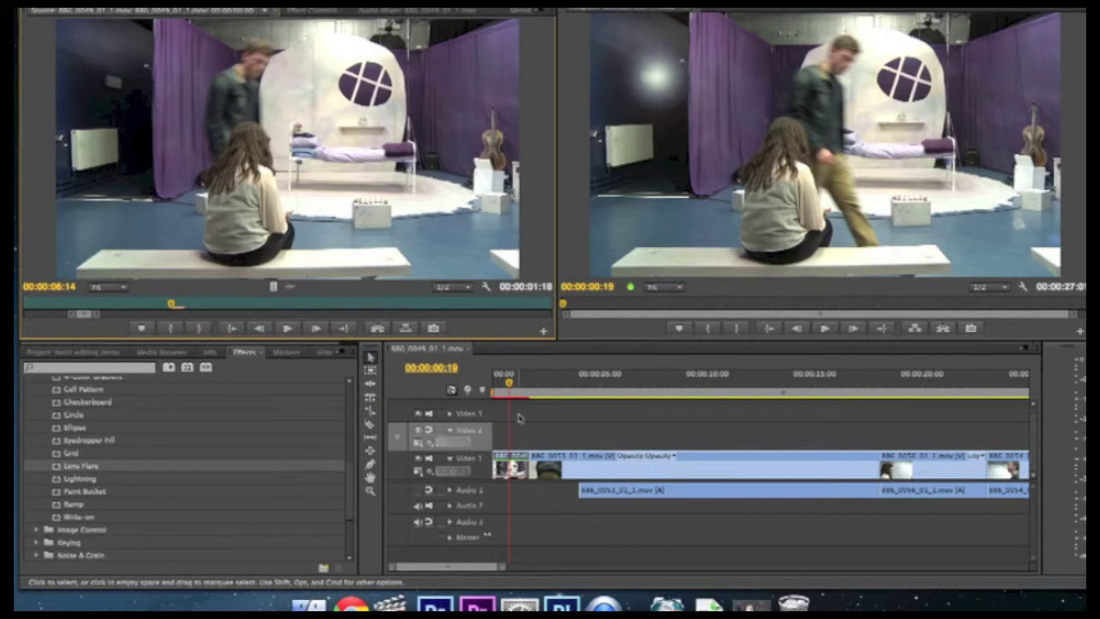
pyautogui.click(518, 418)
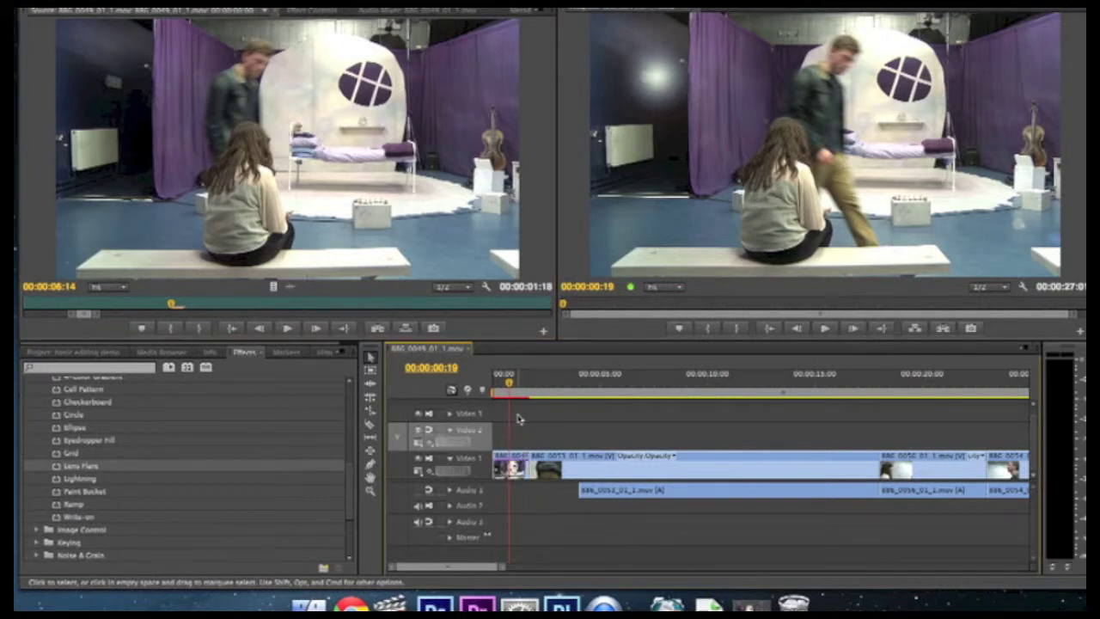
pyautogui.moveTo(510, 383)
pyautogui.mouseDown()
pyautogui.moveTo(536, 382)
pyautogui.moveTo(516, 383)
pyautogui.mouseUp()
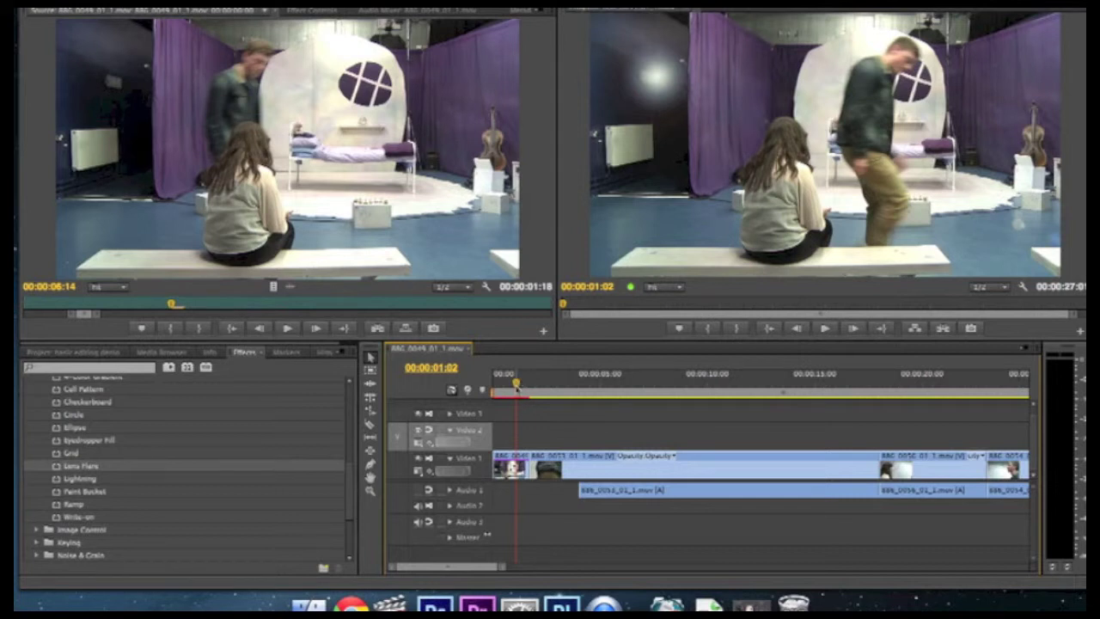
pyautogui.moveTo(516, 383); pyautogui.dragTo(526, 382)
pyautogui.moveTo(528, 381); pyautogui.dragTo(530, 380)
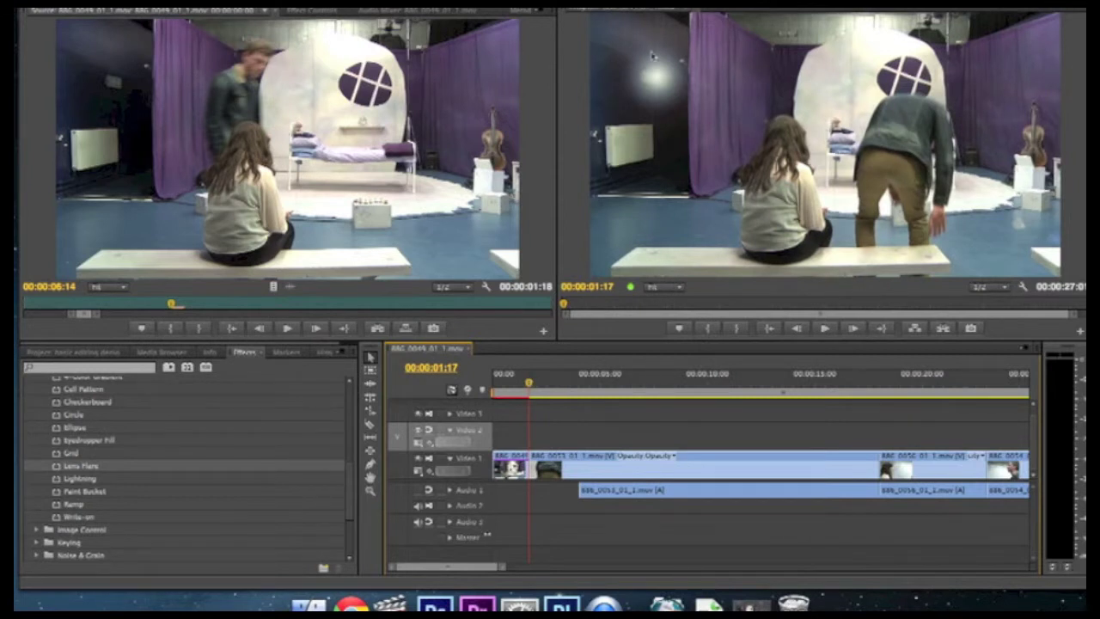
# Bring up the first clip's effect settings and set the lens flare's Flare Brightness to about 279% at 00:00:01:17, adding a second keyframe
pyautogui.click(307, 12)
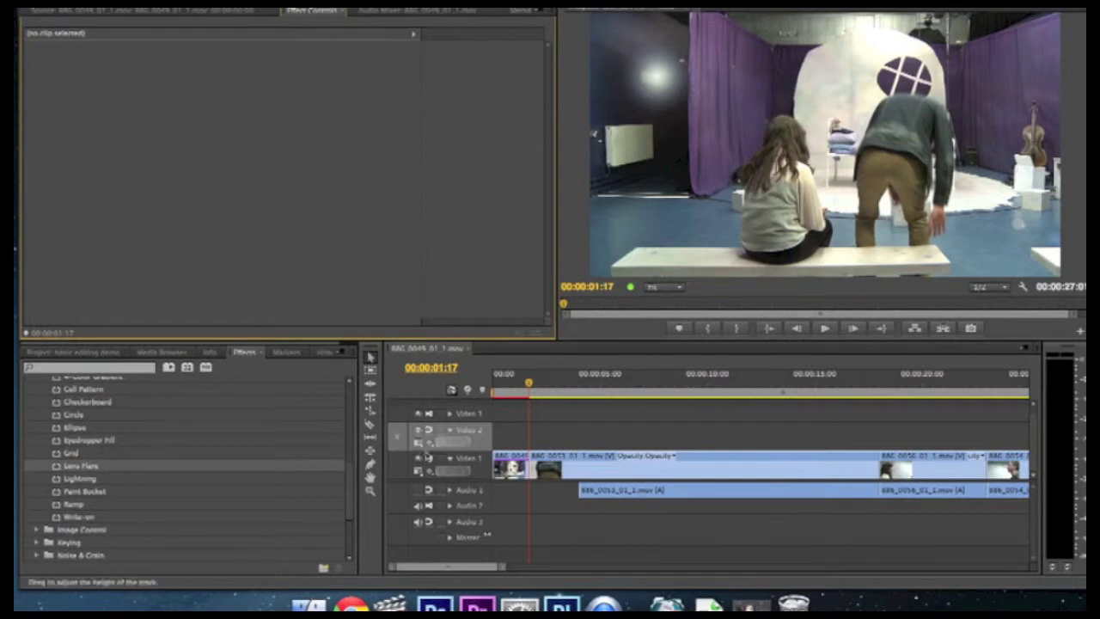
pyautogui.doubleClick(509, 458)
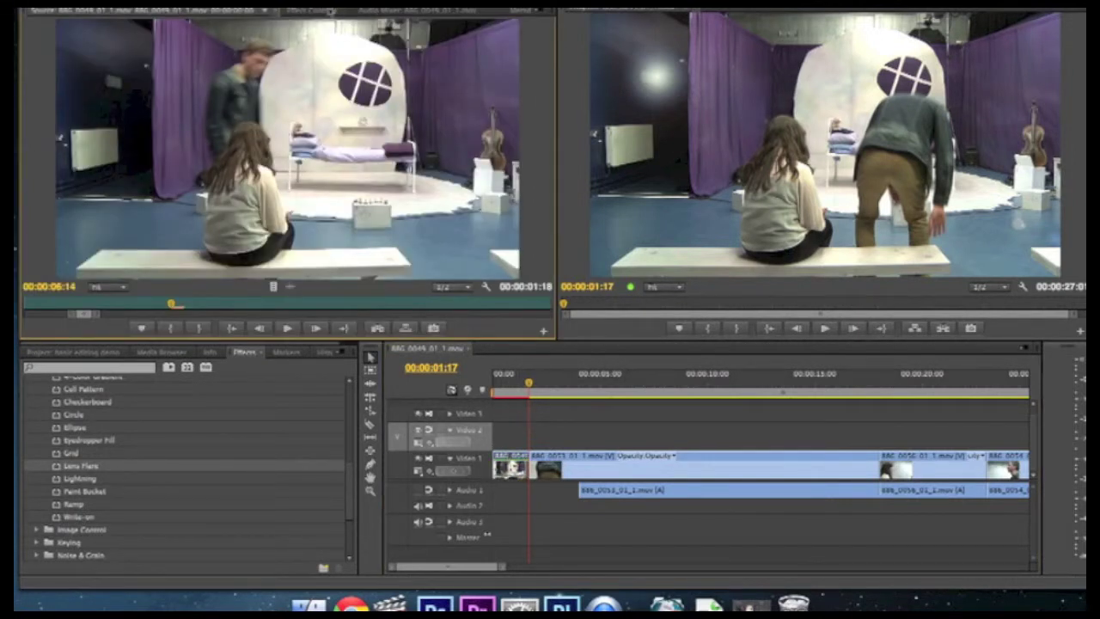
pyautogui.click(313, 12)
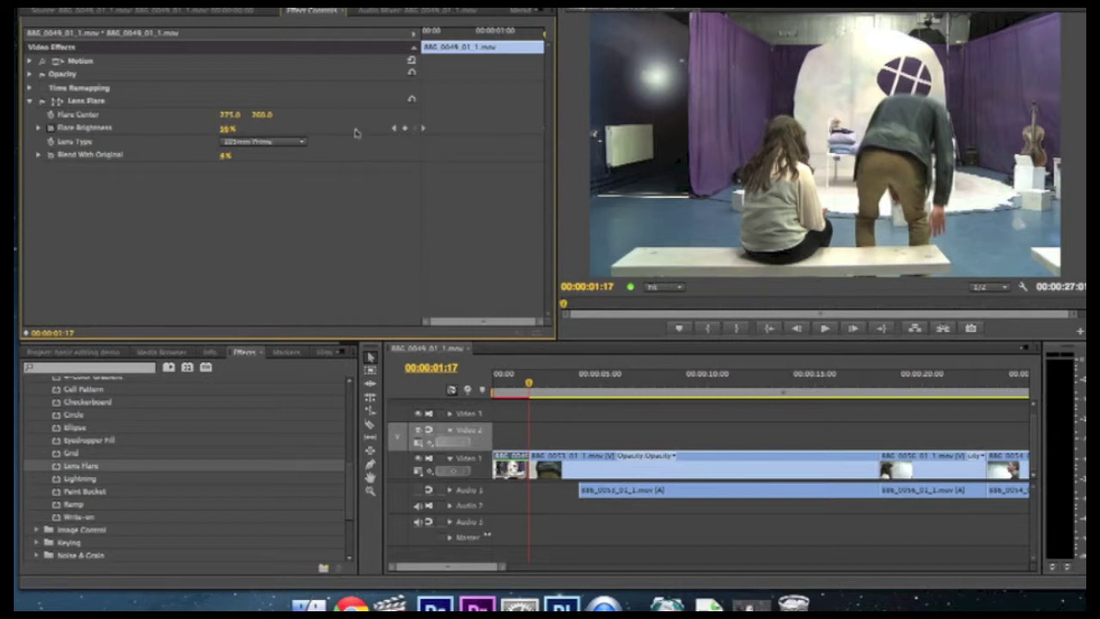
pyautogui.moveTo(226, 128); pyautogui.dragTo(449, 128)
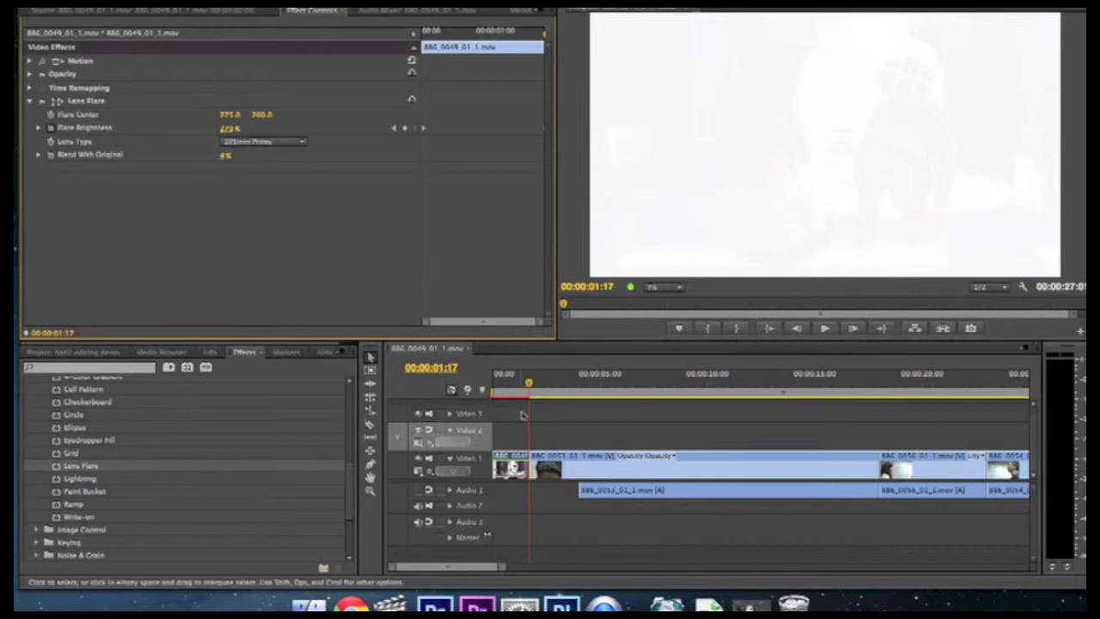
# Review the animated lens flare by scrubbing back through the first clip and playing the sequence from its beginning twice
pyautogui.click(530, 383)
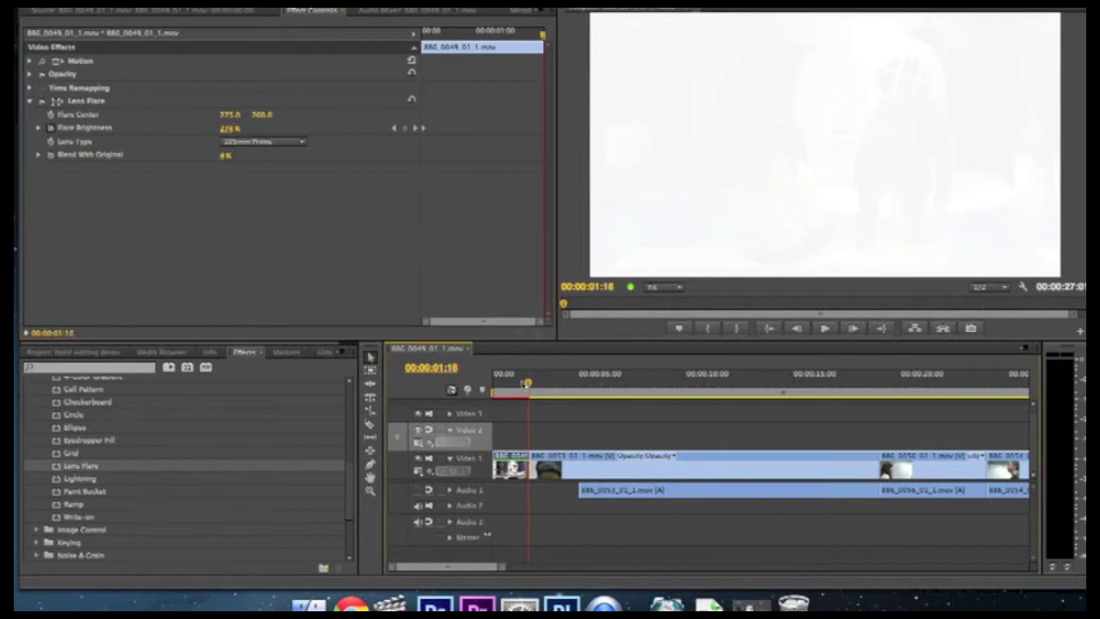
pyautogui.click(511, 385)
pyautogui.press('Left')
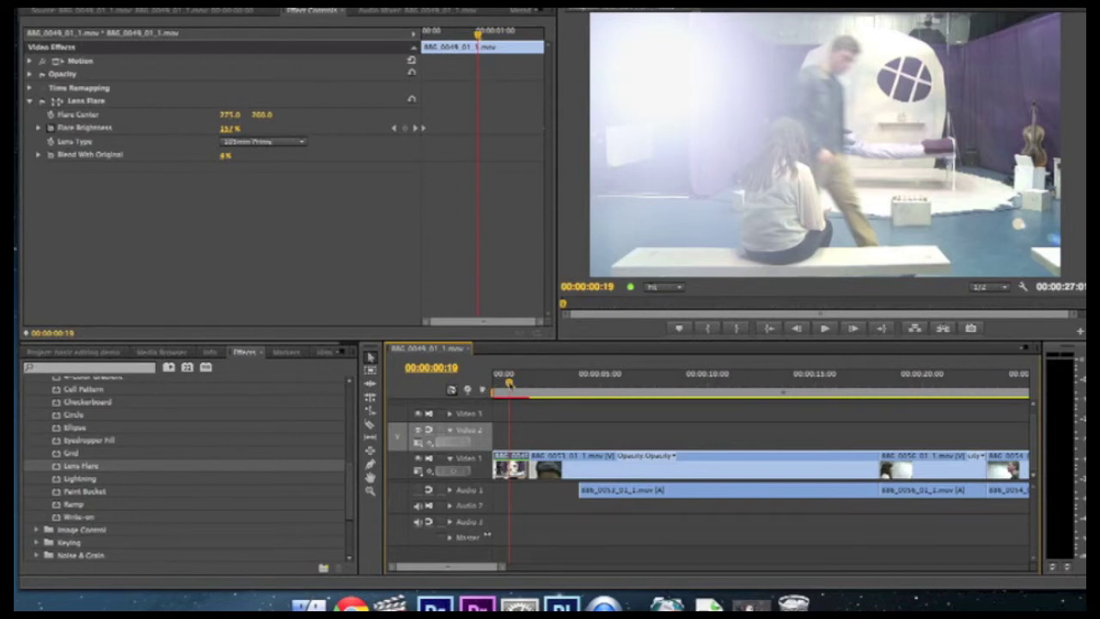
pyautogui.click(493, 385)
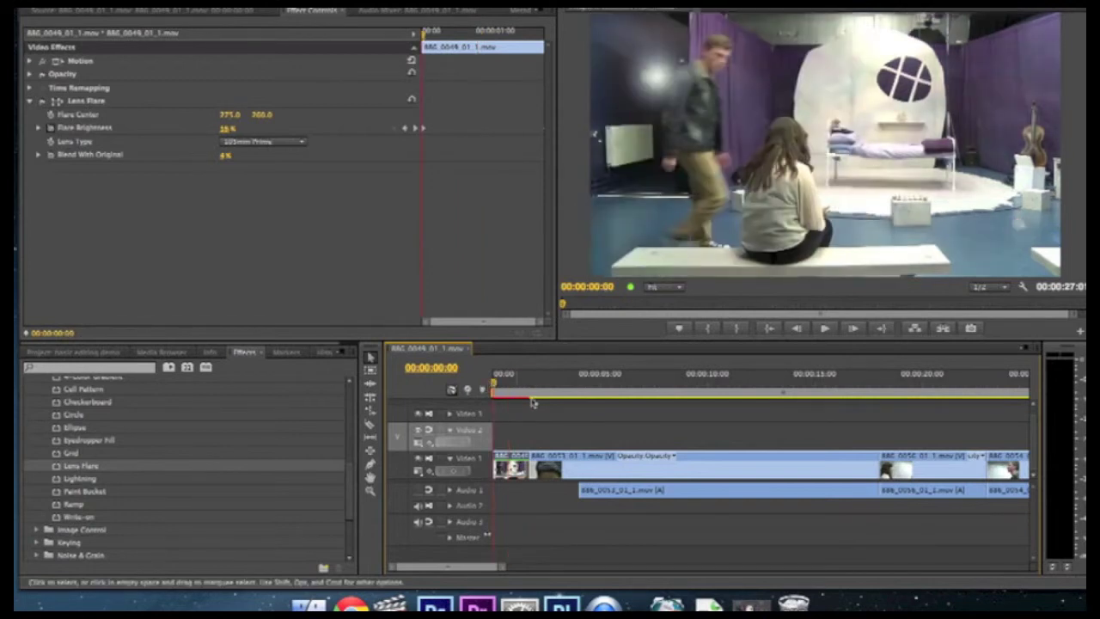
pyautogui.press('space')
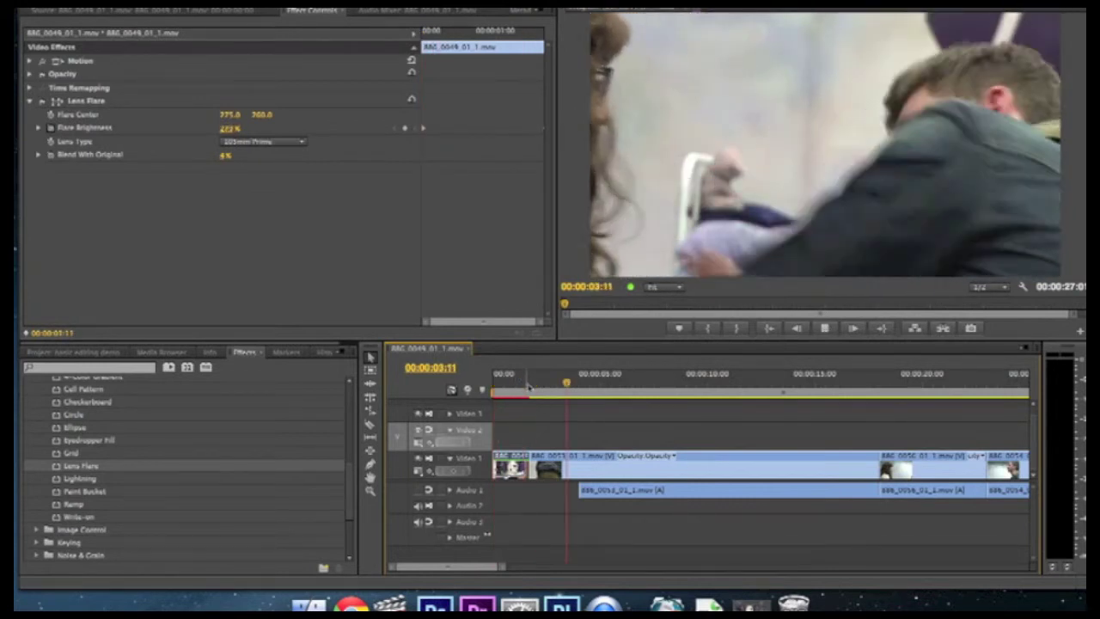
pyautogui.press('space')
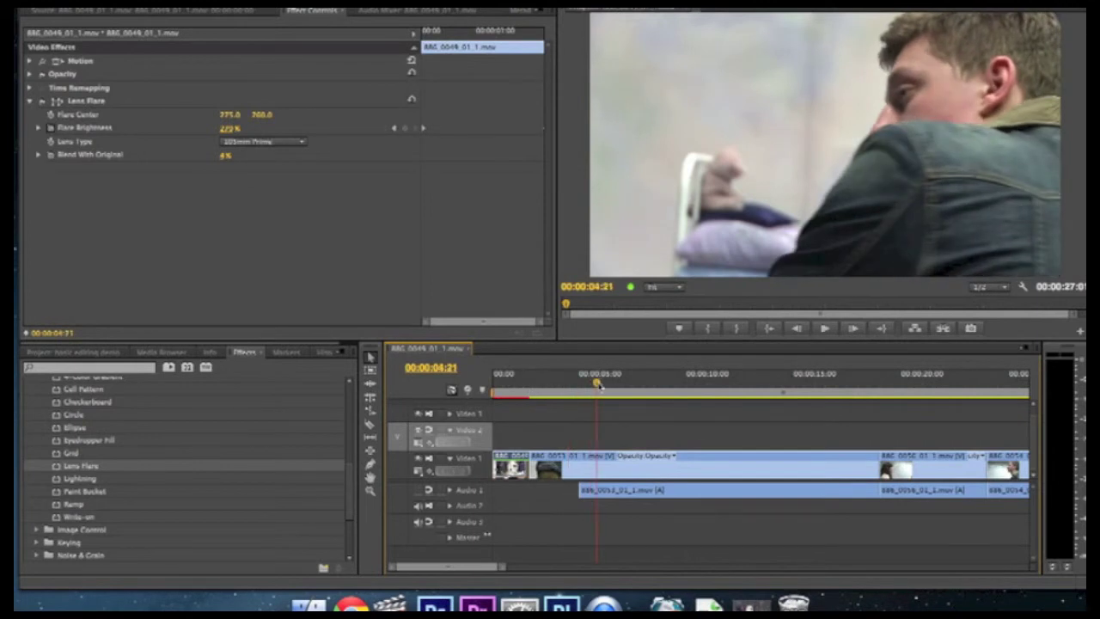
pyautogui.moveTo(597, 384); pyautogui.dragTo(536, 386)
pyautogui.press('Home')
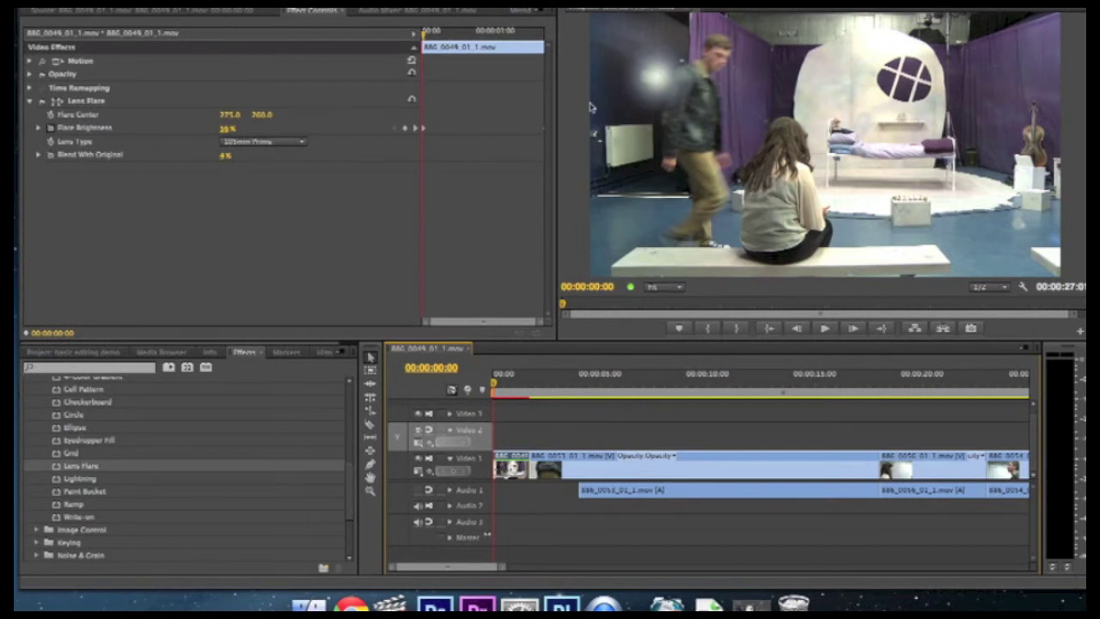
pyautogui.press('space')
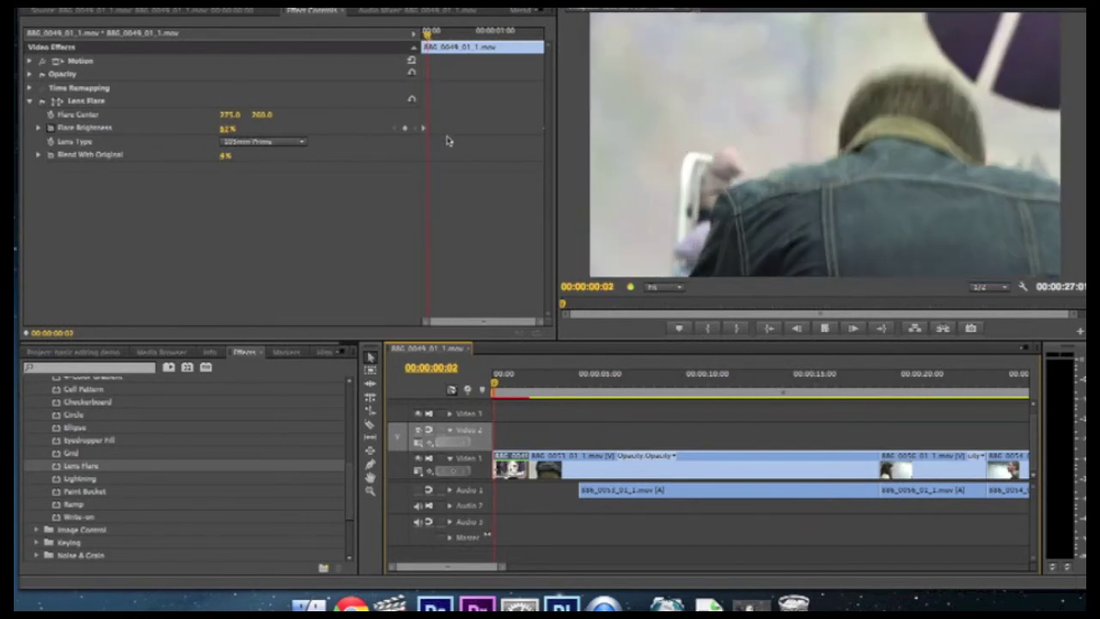
pyautogui.press('space')
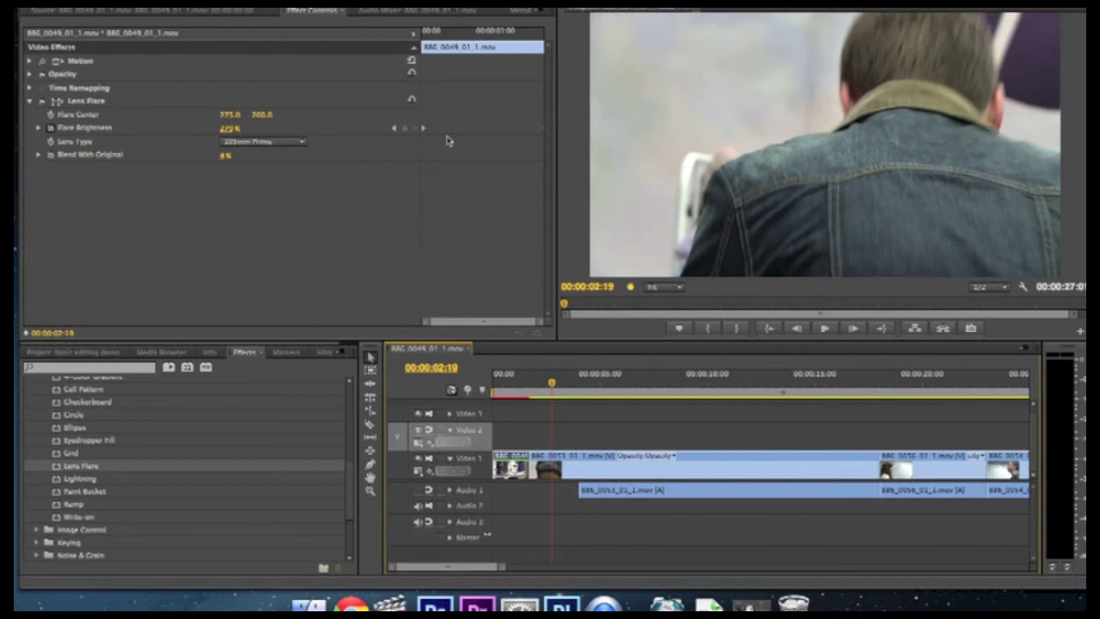